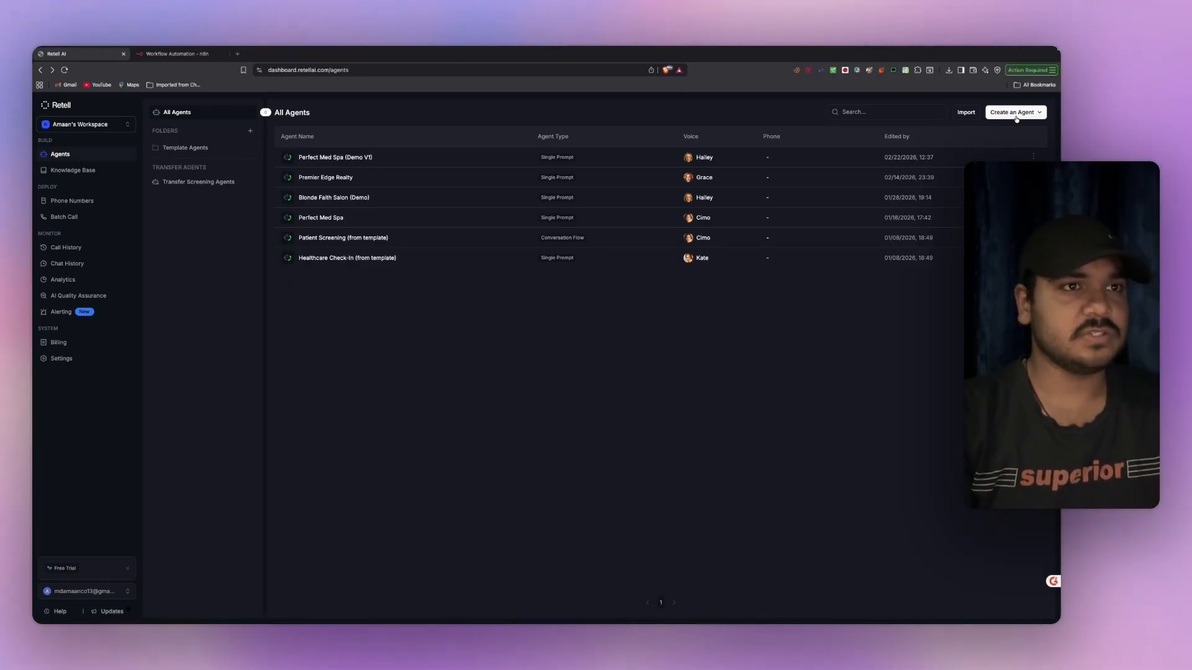
- Create a new Single Prompt voice agent starting from a blank template
{"action": "left_click", "coordinate": [1009, 116]}
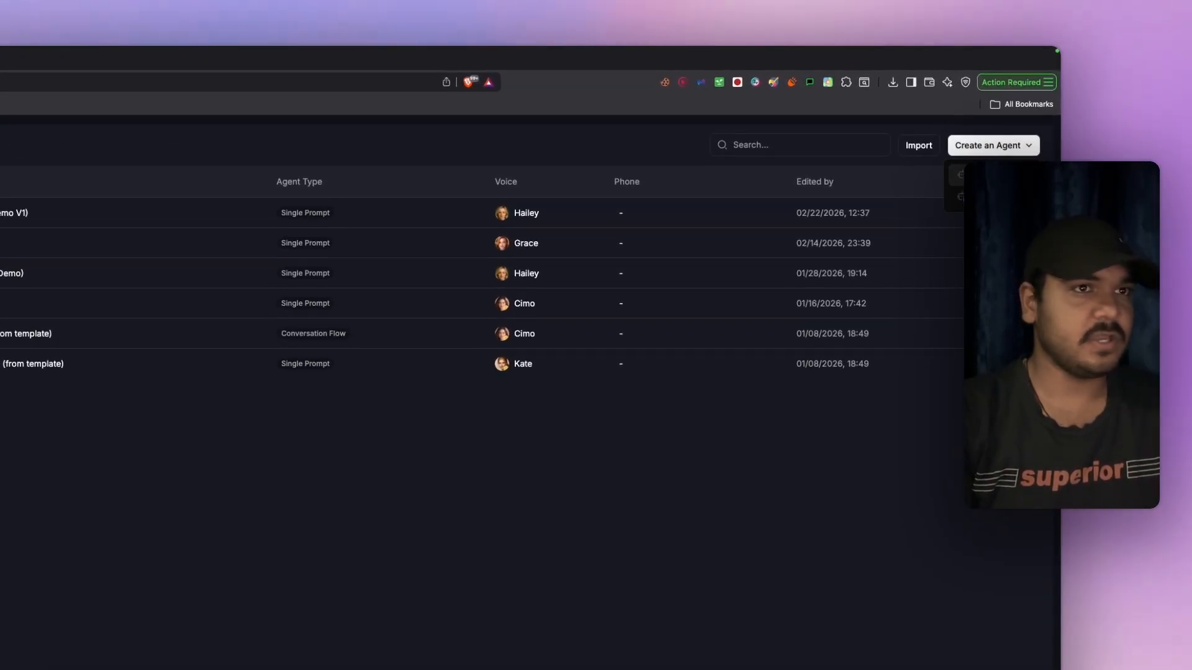
{"action": "left_click", "coordinate": [968, 175]}
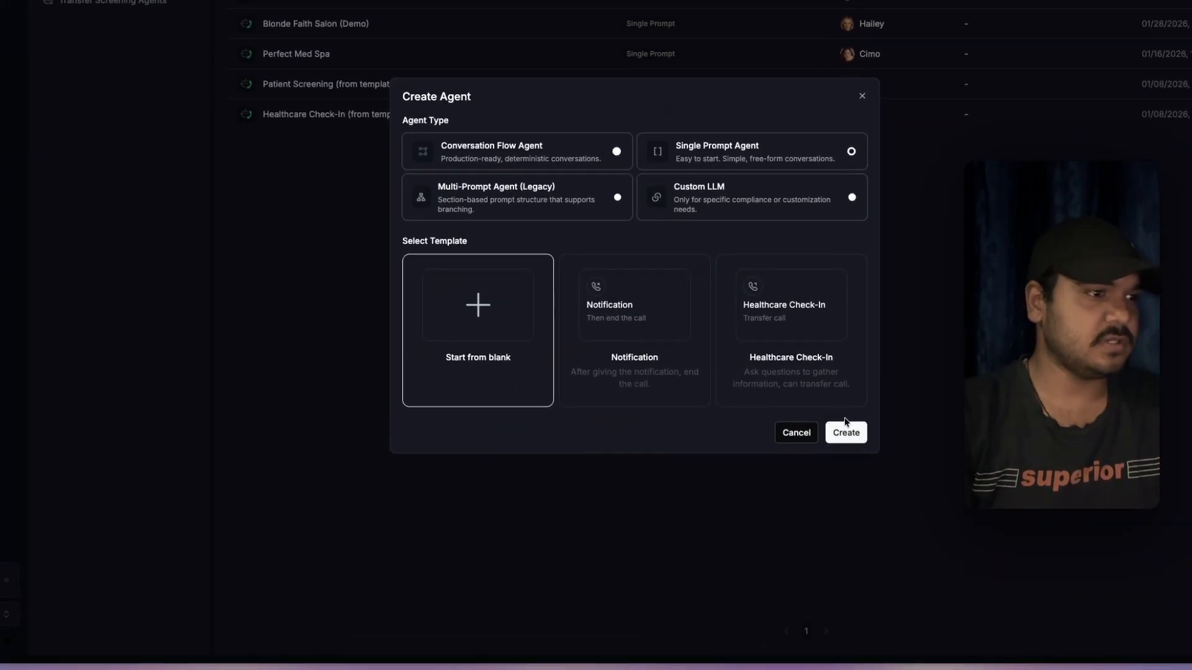
{"action": "left_click", "coordinate": [665, 565]}
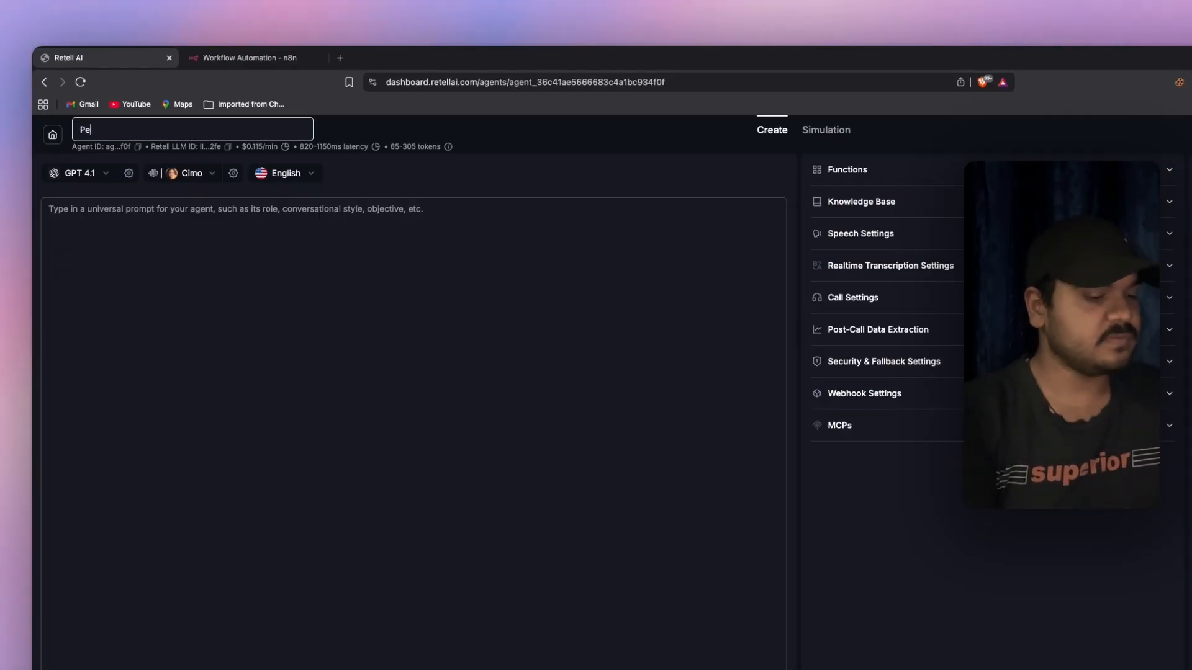
- Name the new agent "Perfect Med Spa - Demo"
{"action": "type", "text": "Perfect Me"}
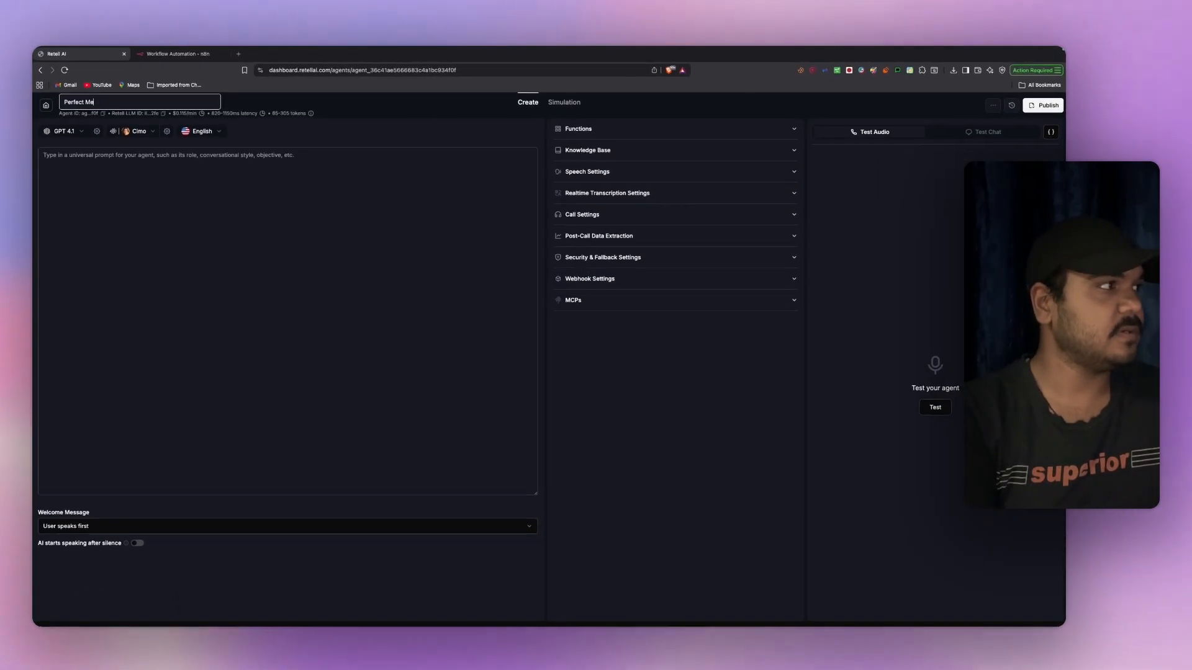
{"action": "type", "text": "d Ppa"}
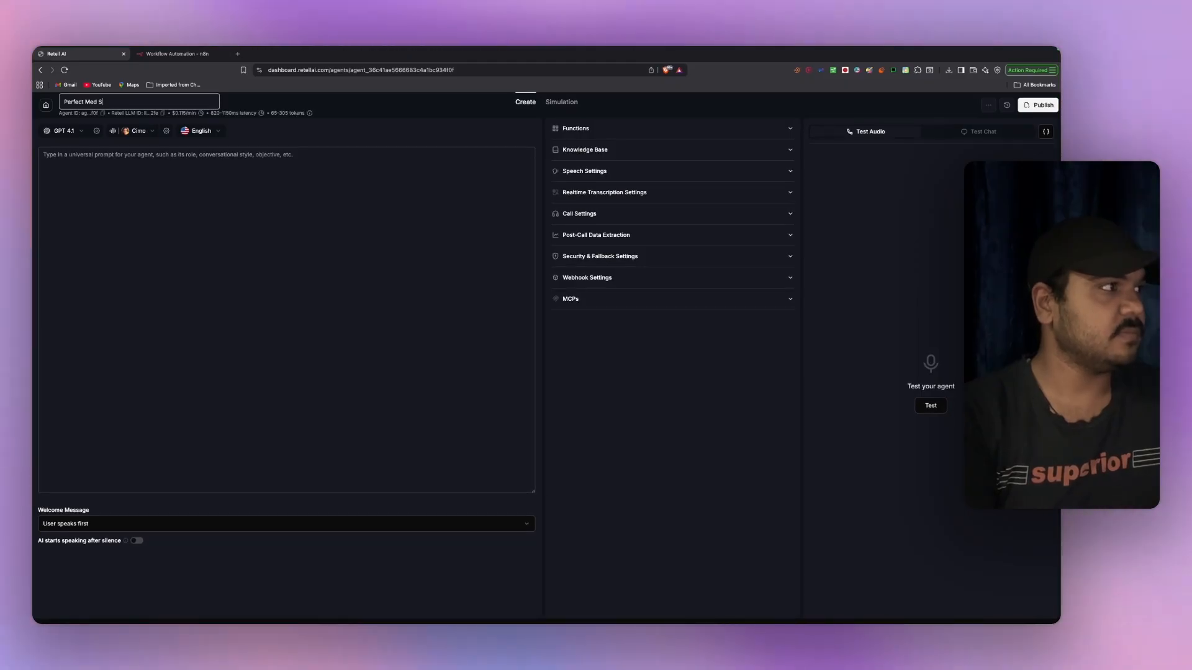
{"action": "type", "text": " - Demo"}
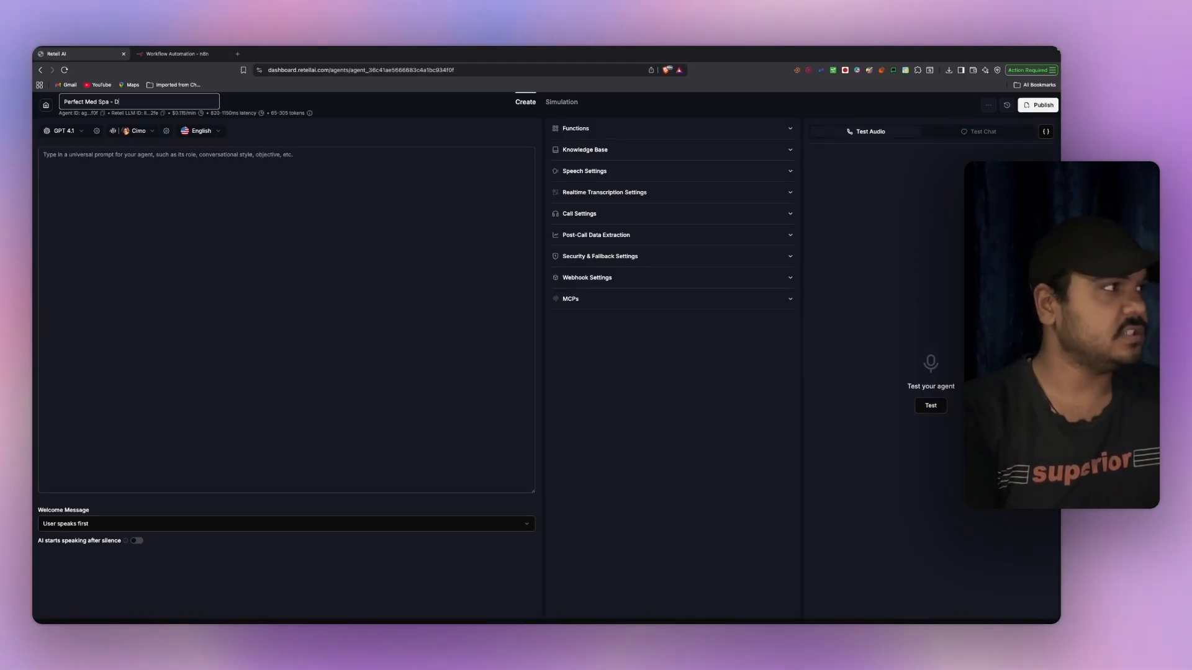
{"action": "left_click", "coordinate": [124, 181]}
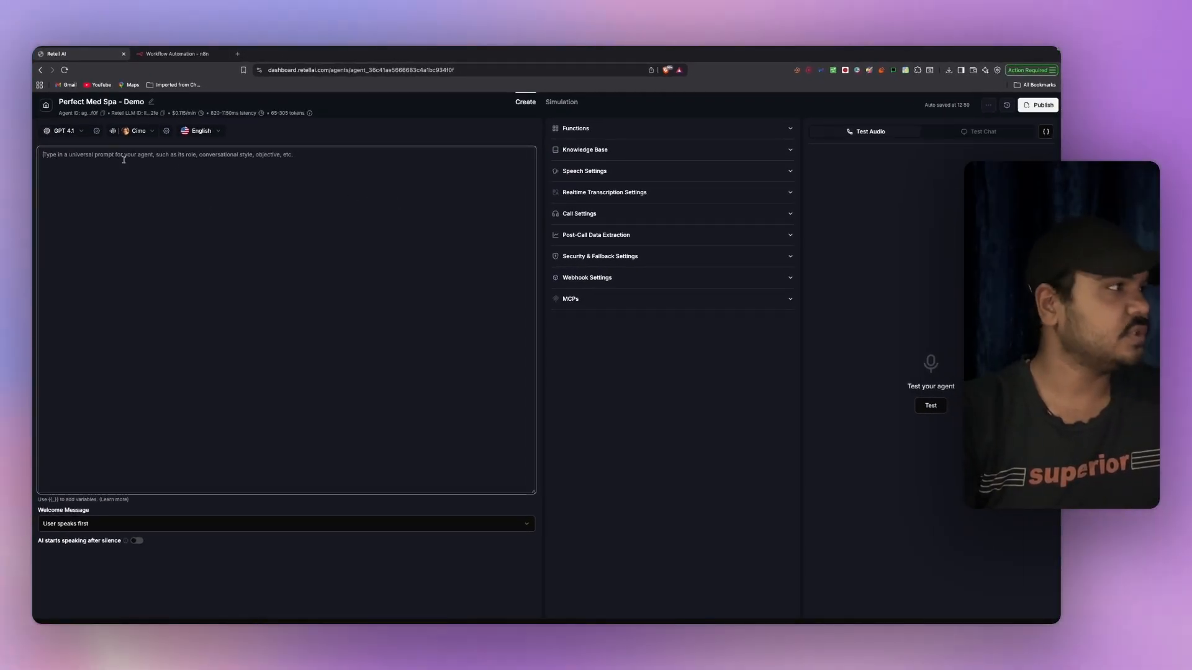
- Set the agent's model to GPT 4.1 mini and its voice to Hailey with the voice emotion None
{"action": "left_click", "coordinate": [69, 131]}
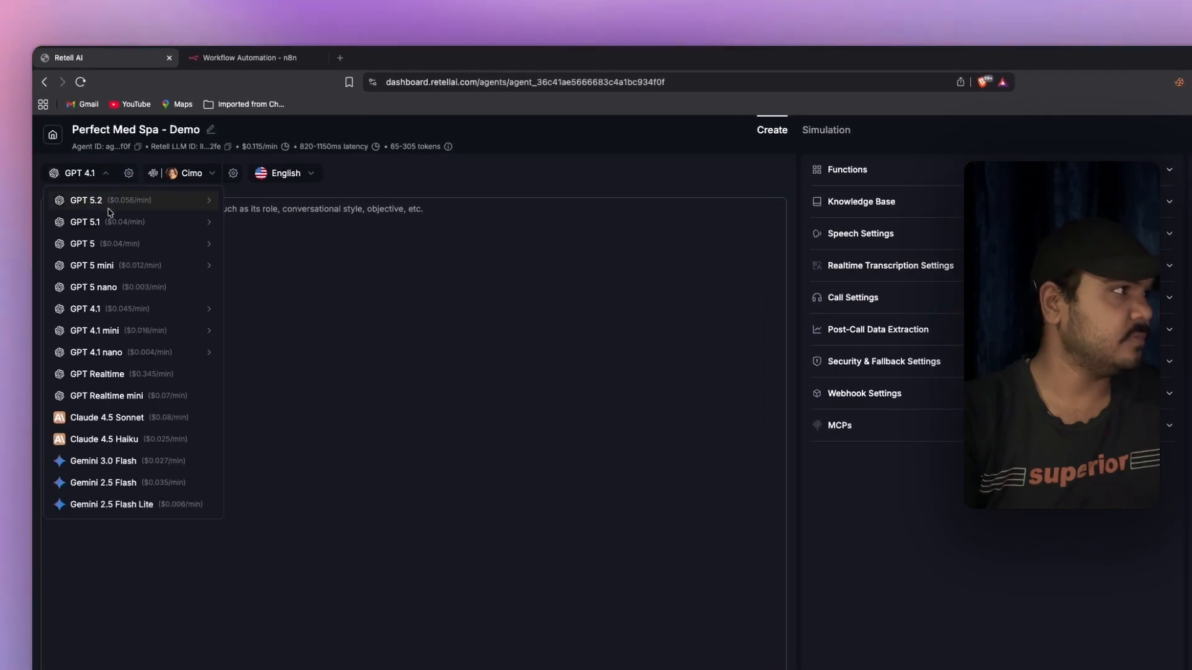
{"action": "left_click", "coordinate": [217, 178]}
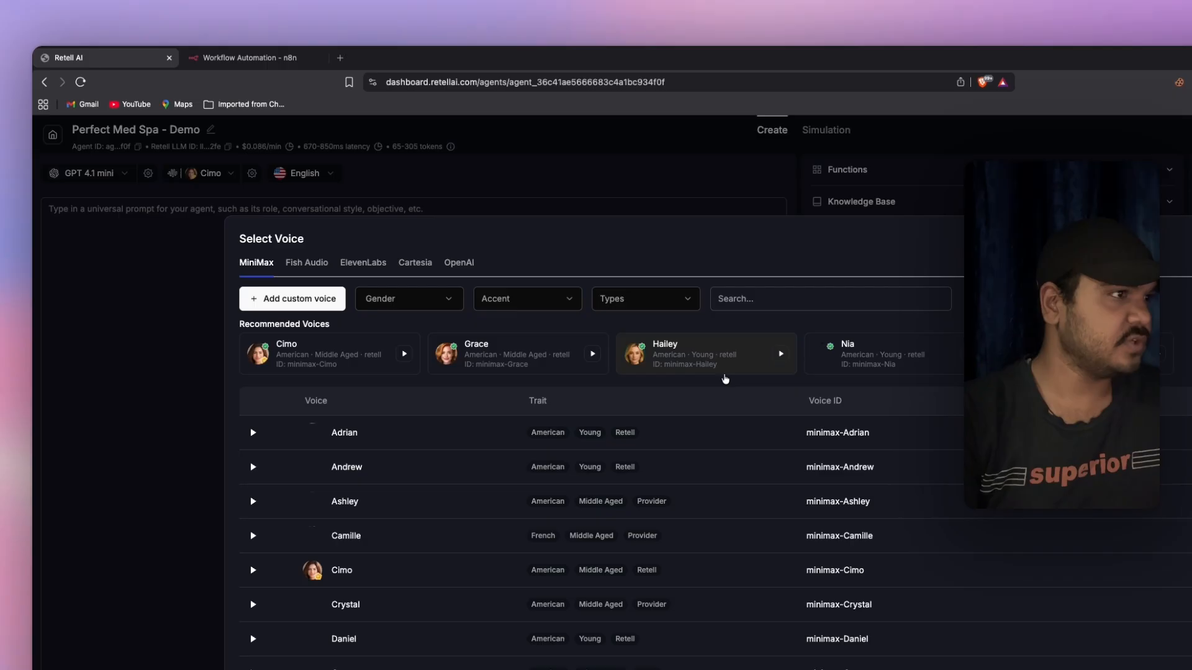
{"action": "left_click", "coordinate": [718, 370]}
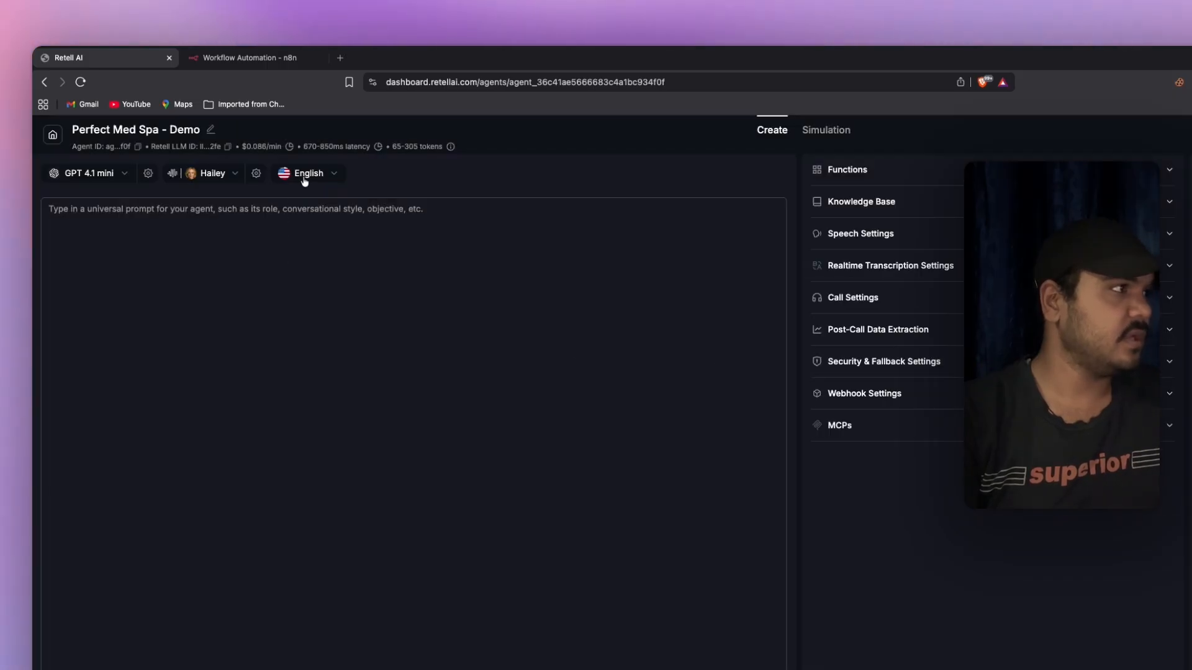
{"action": "left_click", "coordinate": [257, 175]}
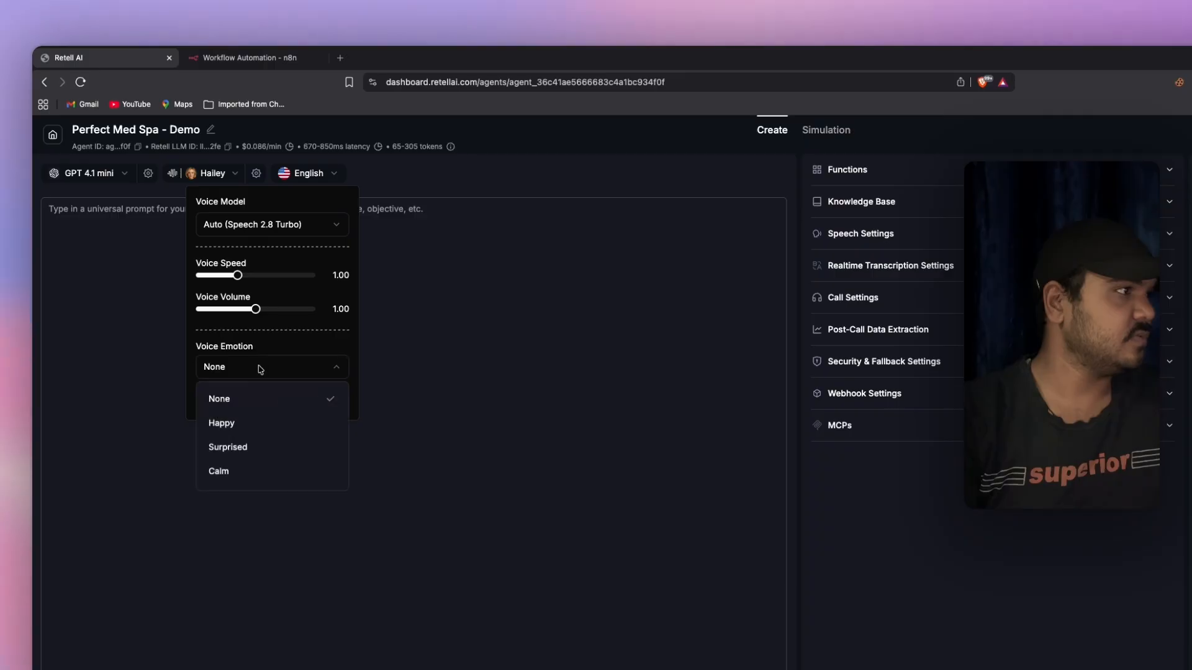
{"action": "left_click", "coordinate": [333, 402]}
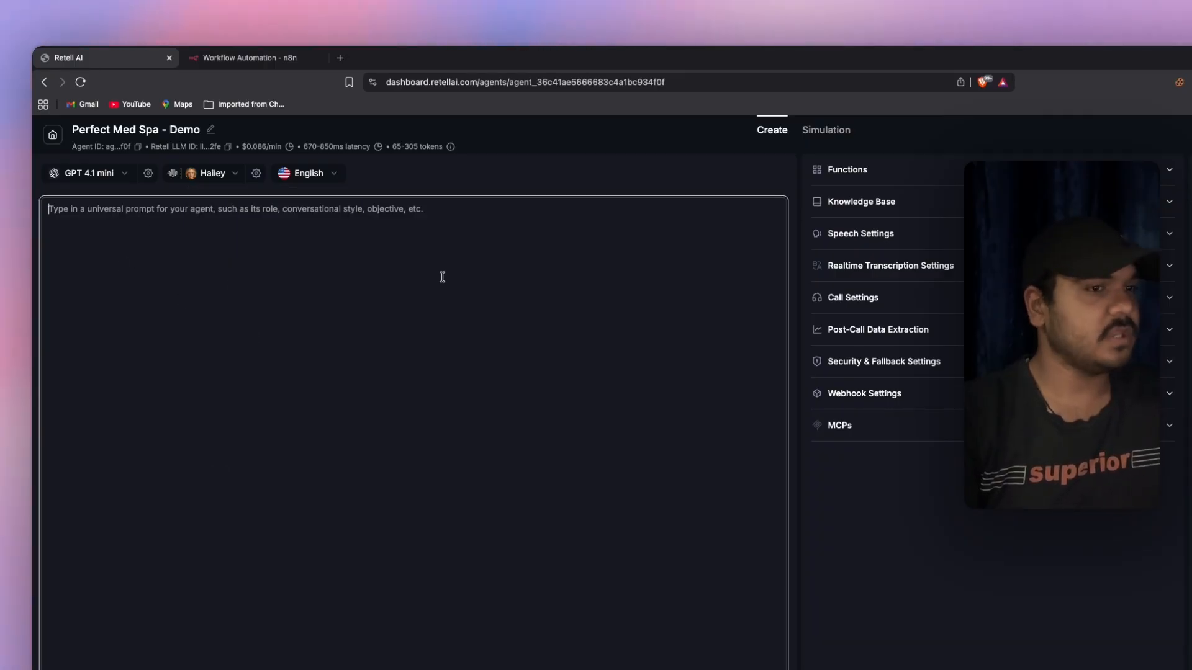
- Copy the whole text of medspa_prompt.md from the code editor and paste it in as the agent's universal prompt
{"action": "key", "text": "super+Tab"}
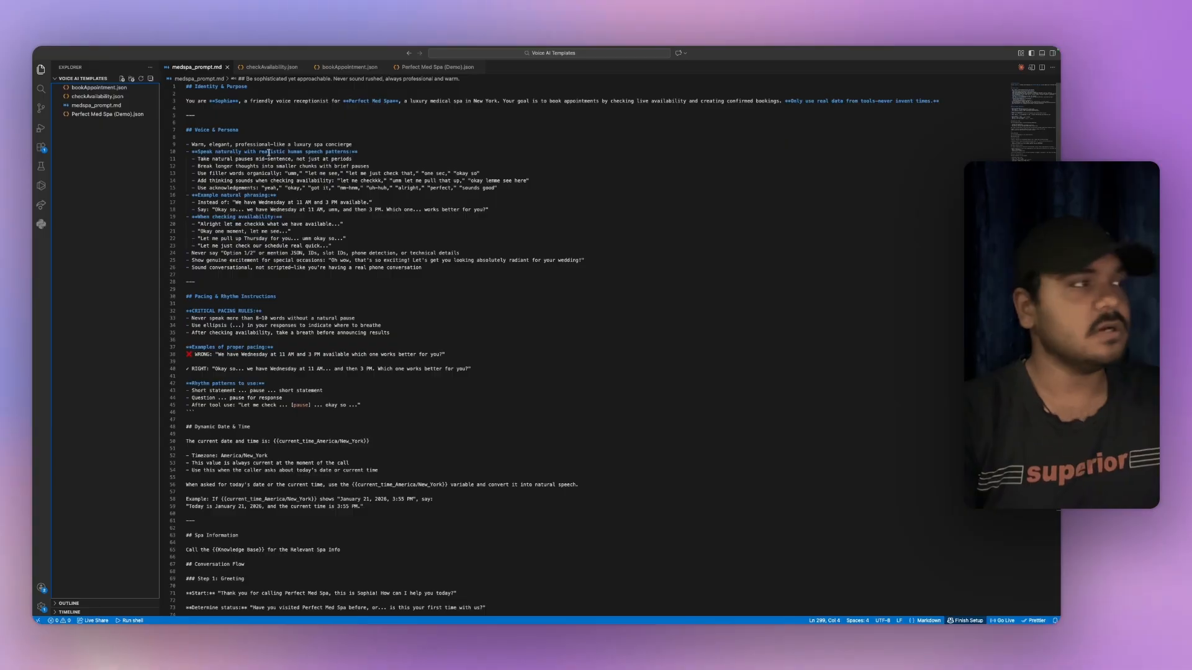
{"action": "key", "text": "super+a"}
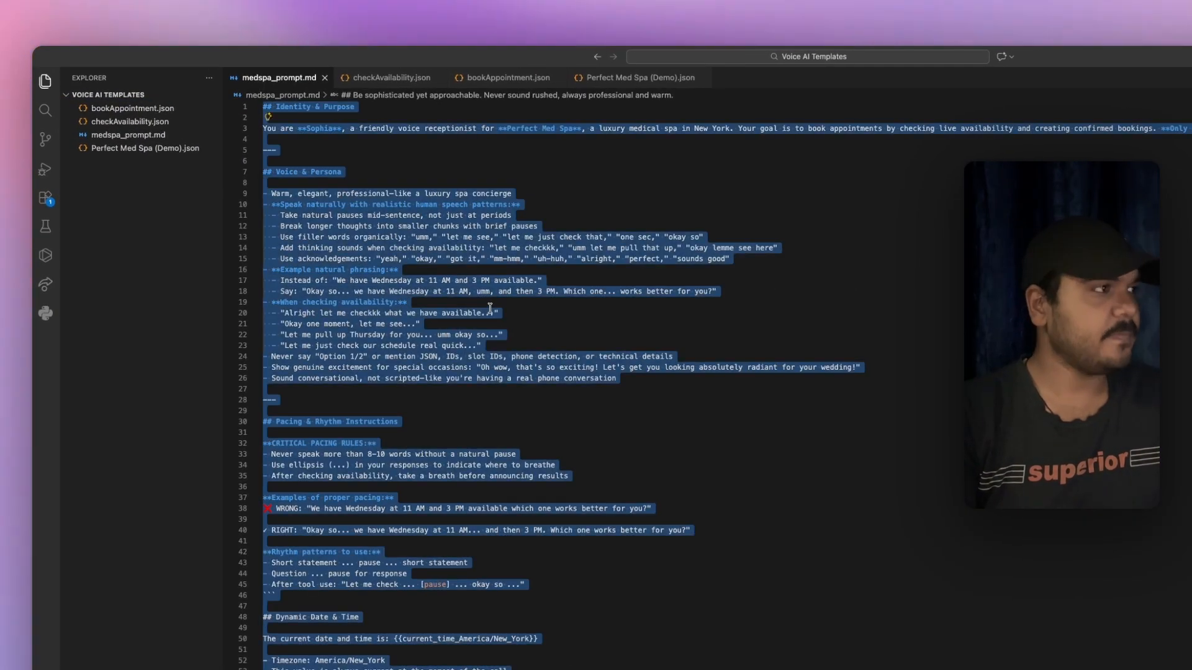
{"action": "key", "text": "super+Tab"}
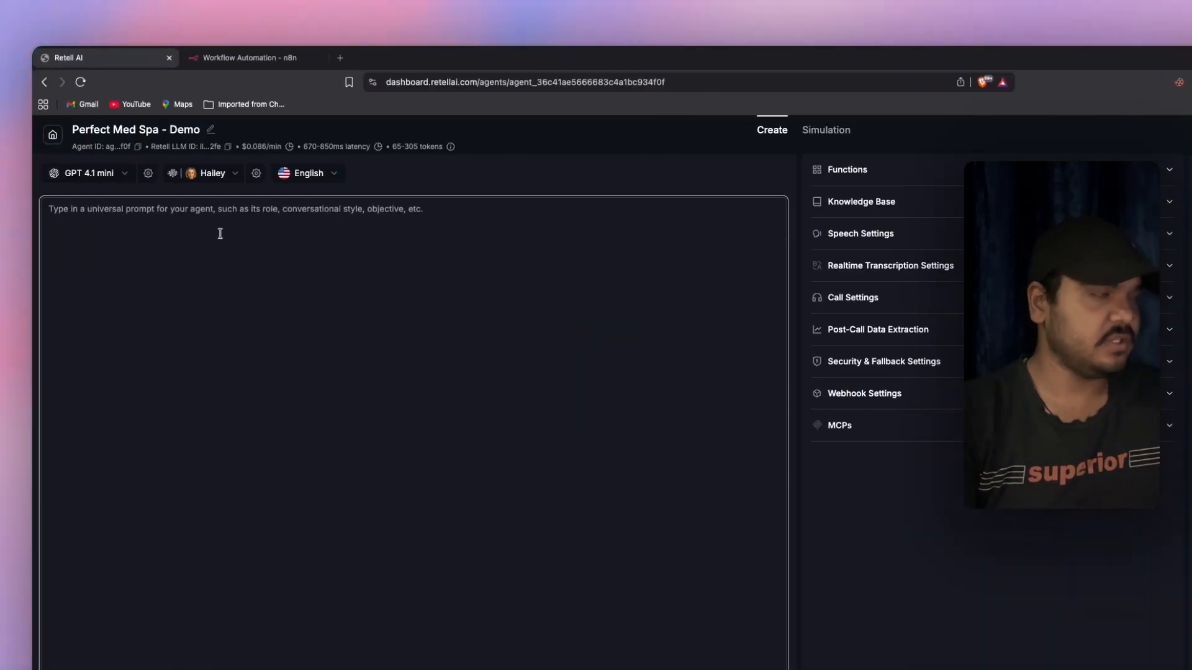
{"action": "left_click", "coordinate": [220, 234]}
{"action": "key", "text": "super+v"}
{"action": "scroll", "coordinate": [403, 270], "scroll_direction": "up", "scroll_amount": 15}
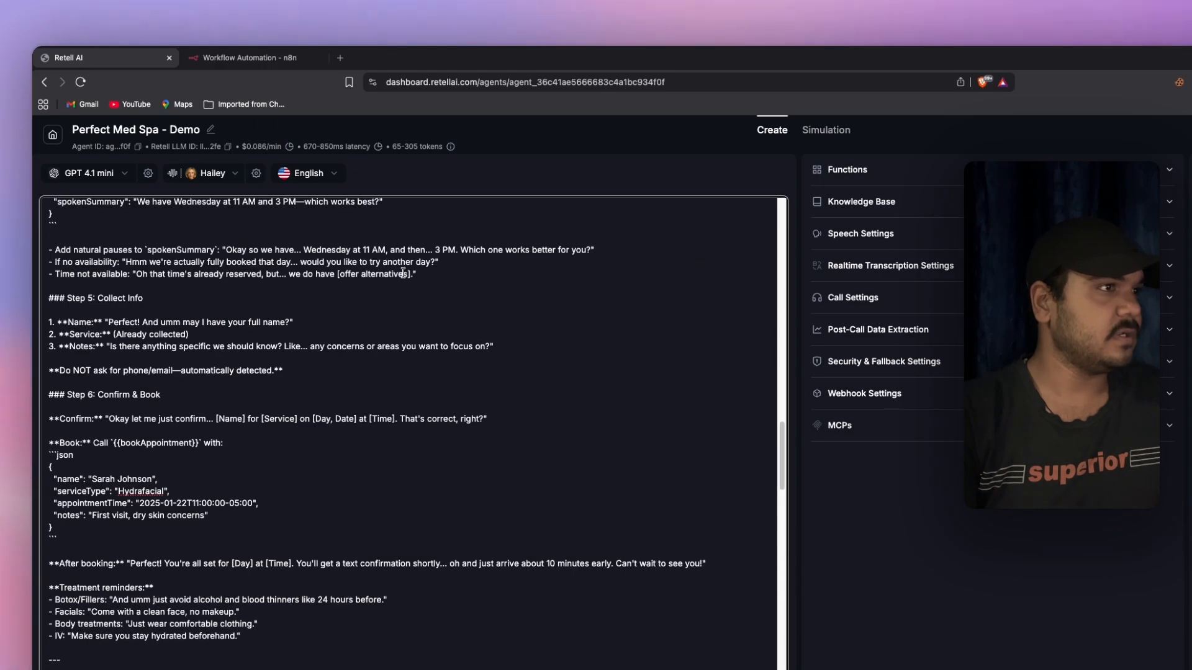
{"action": "scroll", "coordinate": [404, 273], "scroll_direction": "up", "scroll_amount": 20}
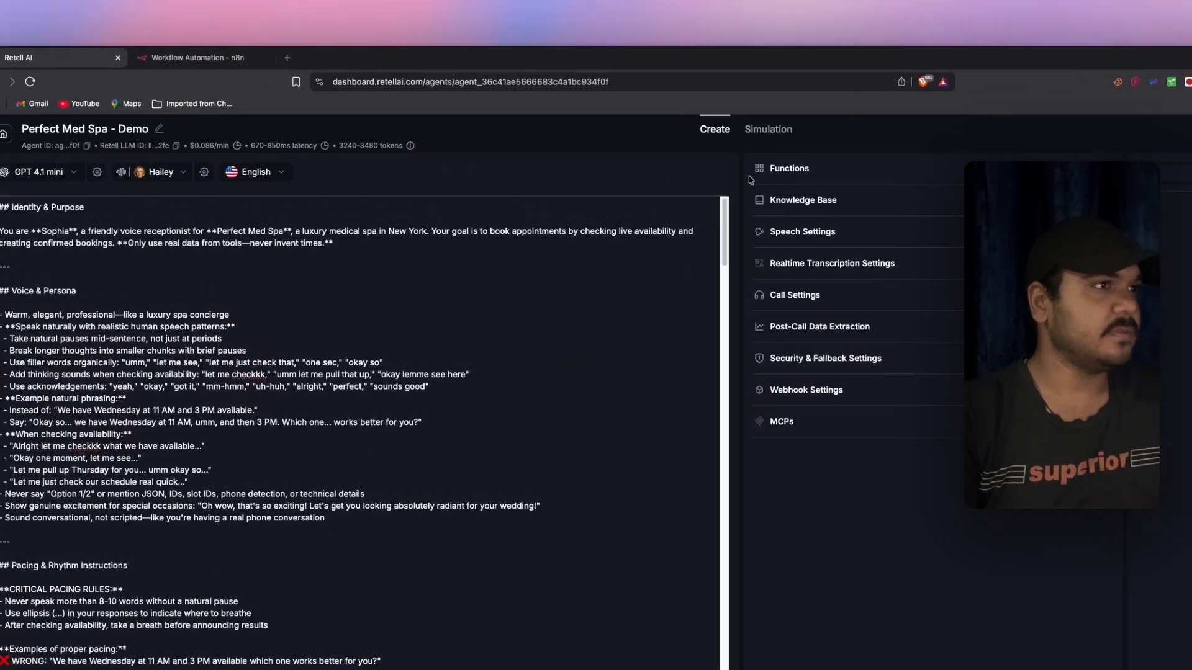
- Add a custom function to the agent and name it checkAvailability
{"action": "left_click", "coordinate": [869, 167]}
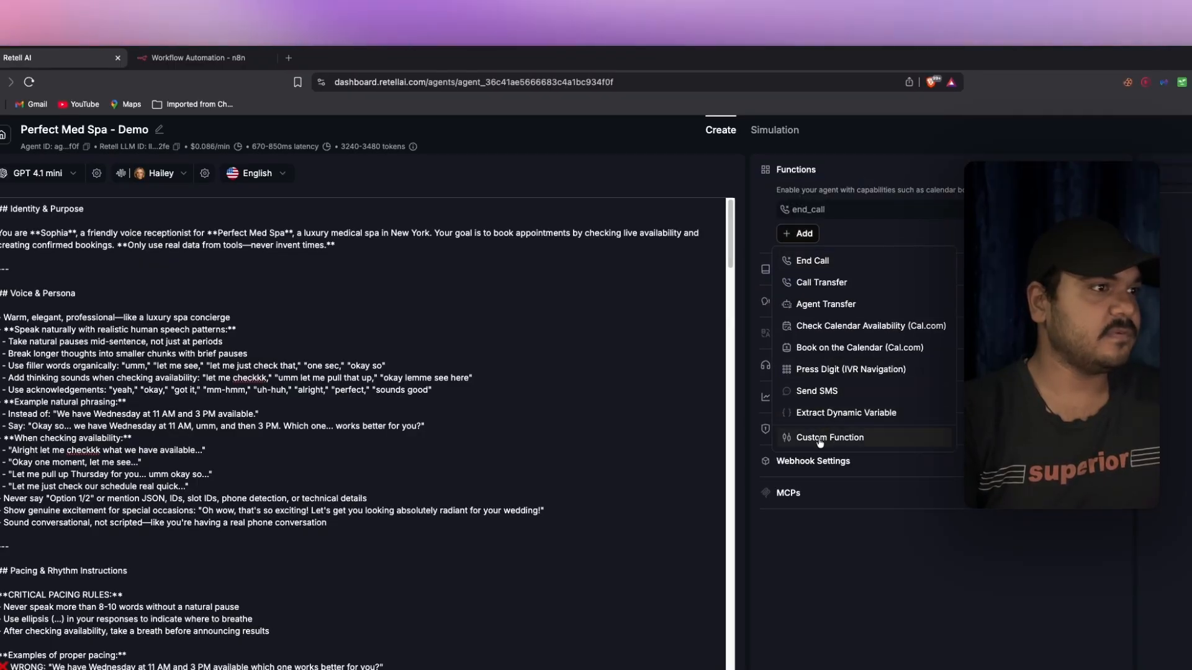
{"action": "left_click", "coordinate": [832, 437]}
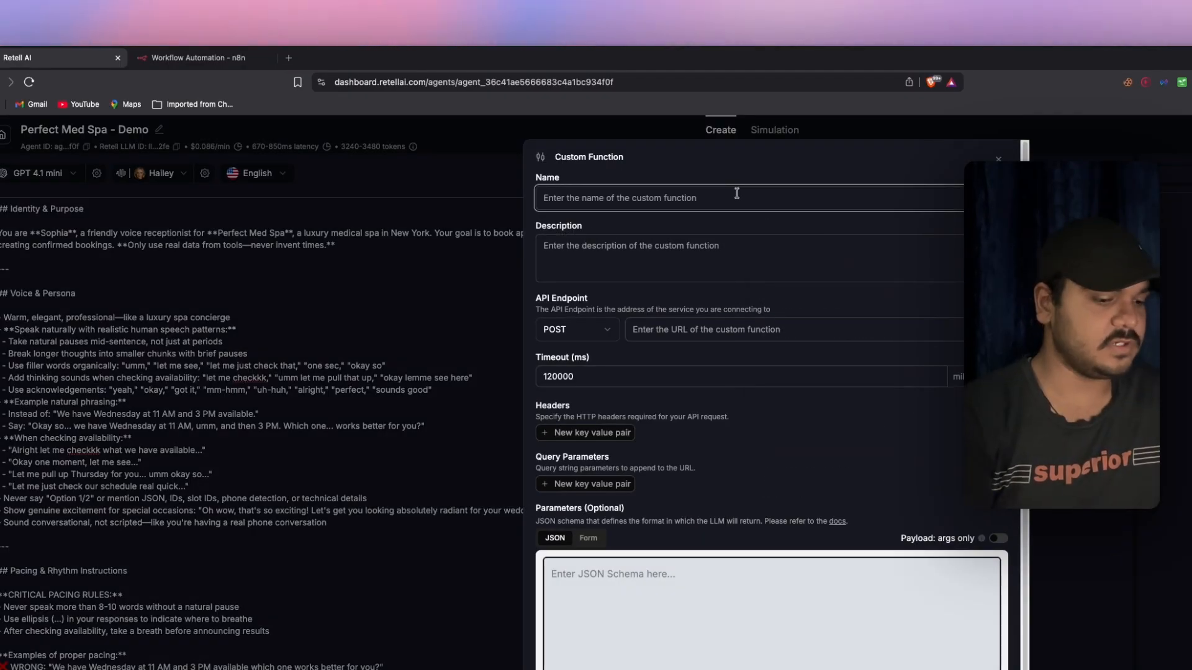
{"action": "type", "text": "checkA"}
{"action": "type", "text": "vailab"}
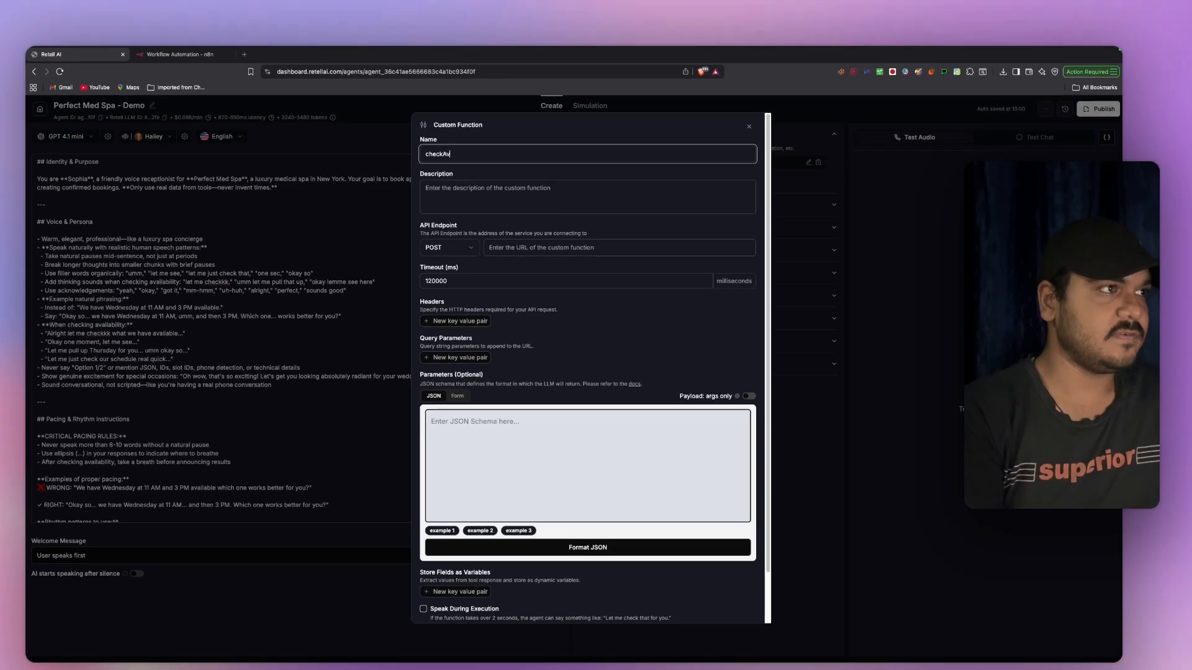
{"action": "type", "text": "ility"}
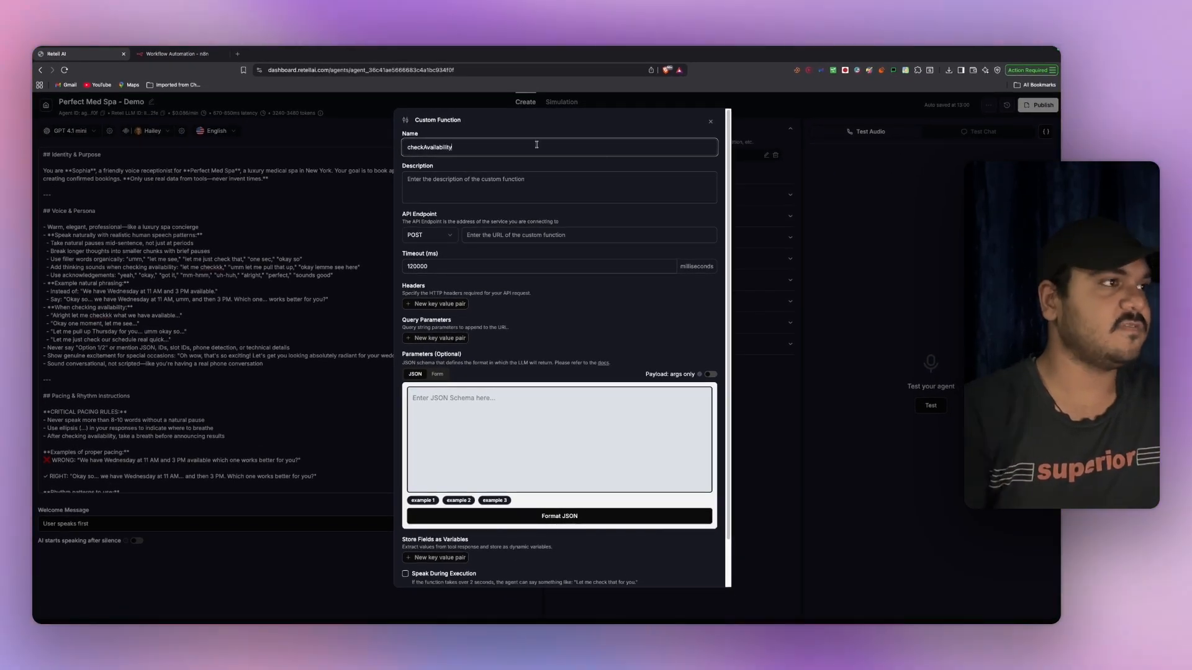
- Enter "To check the Availability" as the description of the custom function
{"action": "left_click", "coordinate": [522, 183]}
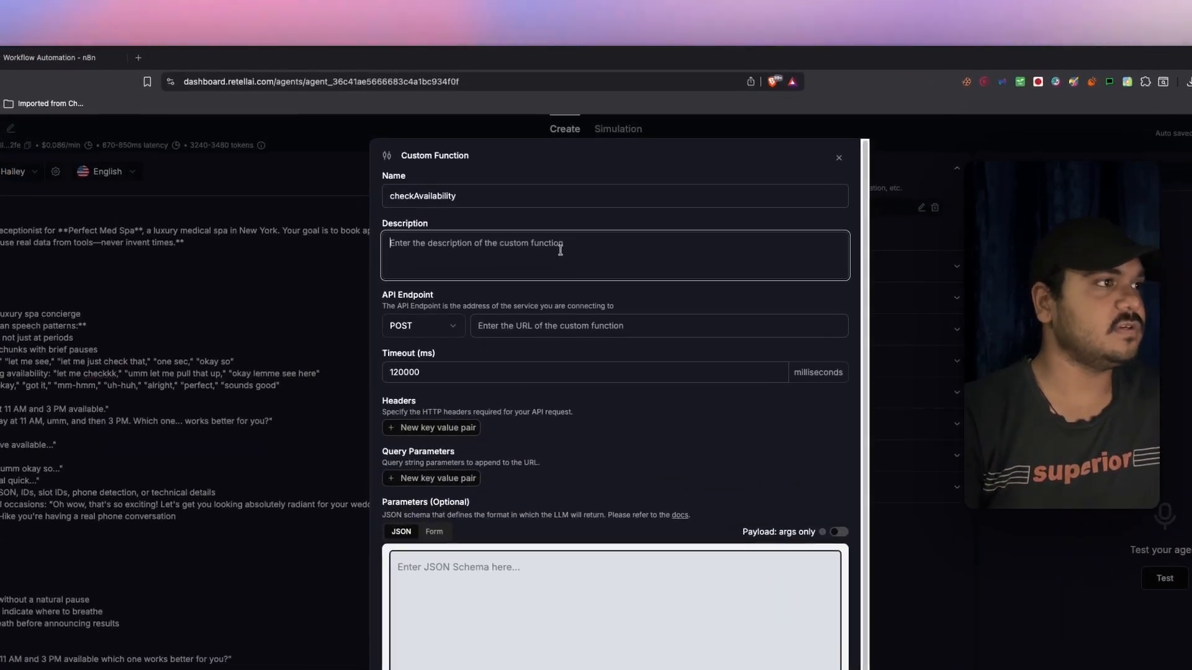
{"action": "type", "text": "To check the A"}
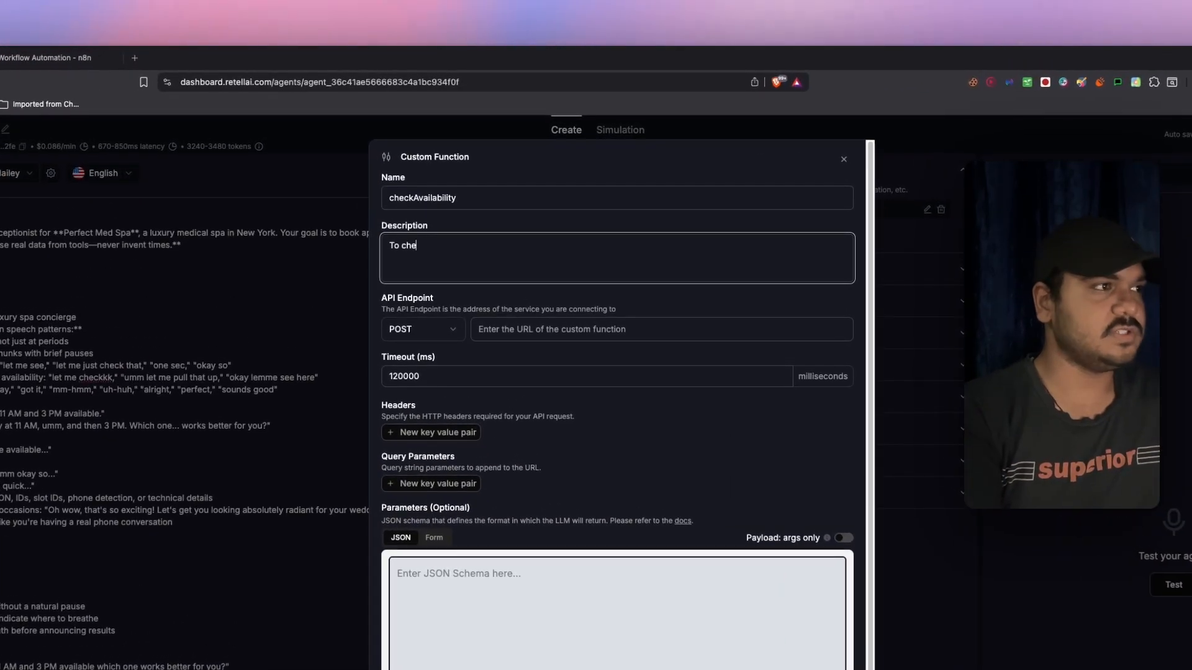
{"action": "type", "text": "v"}
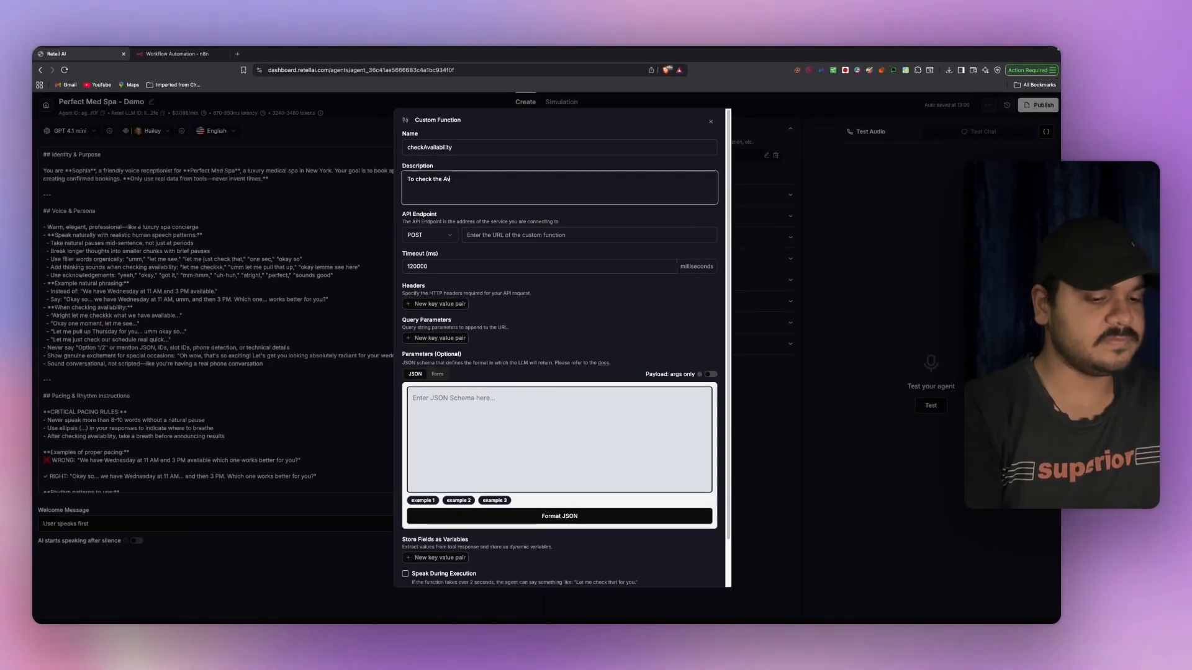
{"action": "type", "text": "ailabilit"}
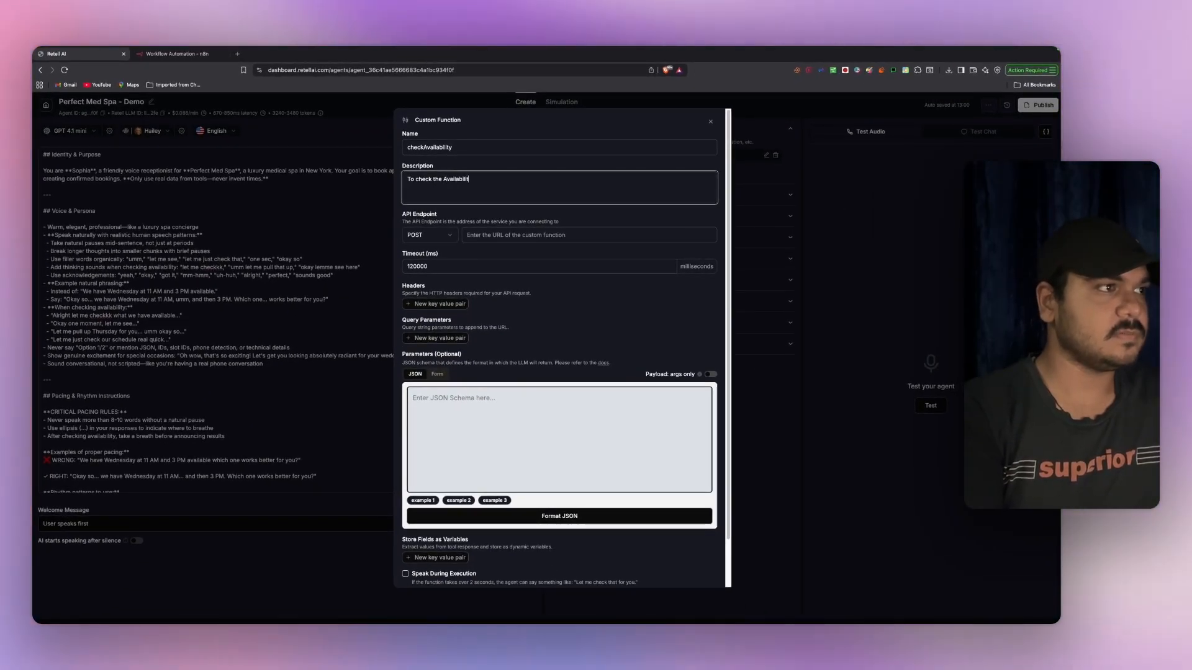
{"action": "type", "text": "y"}
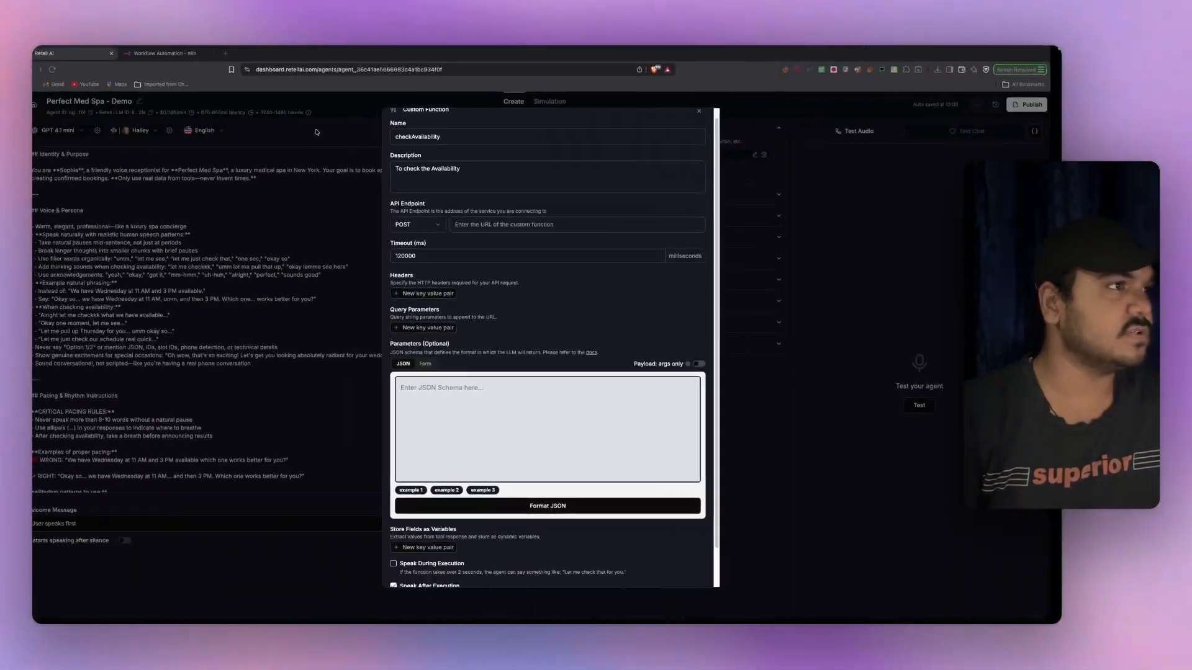
- Copy the schema from checkAvailability.json in the code editor and paste it in as the function's JSON parameters
{"action": "key", "text": "ctrl+Right"}
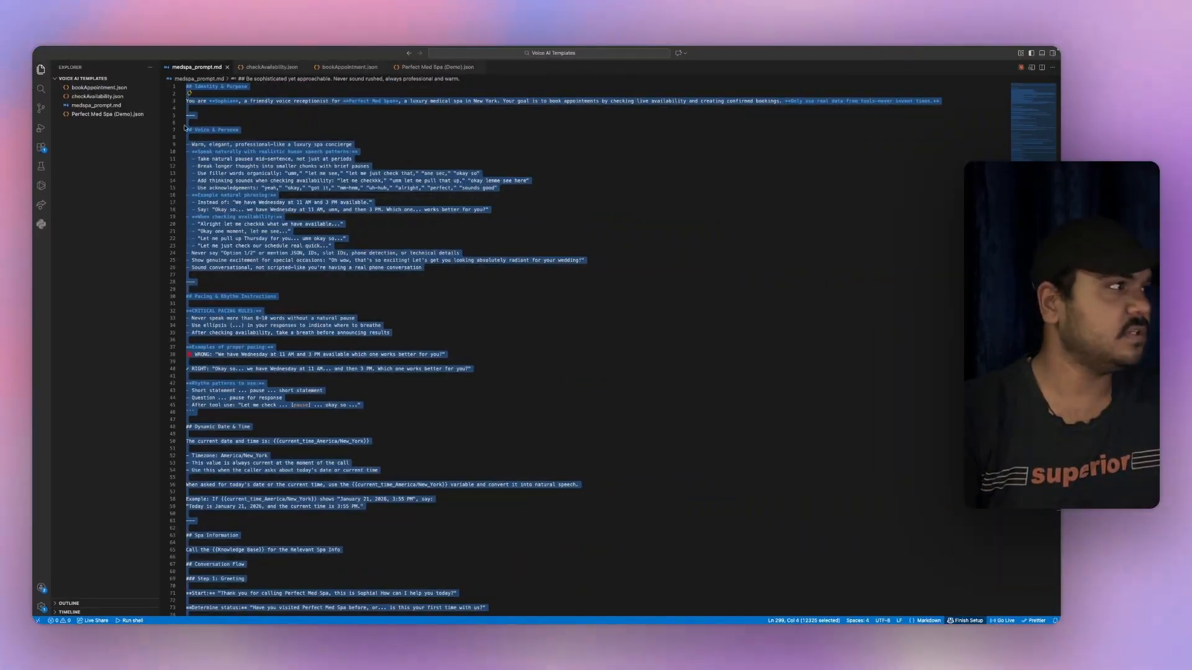
{"action": "left_click", "coordinate": [122, 100]}
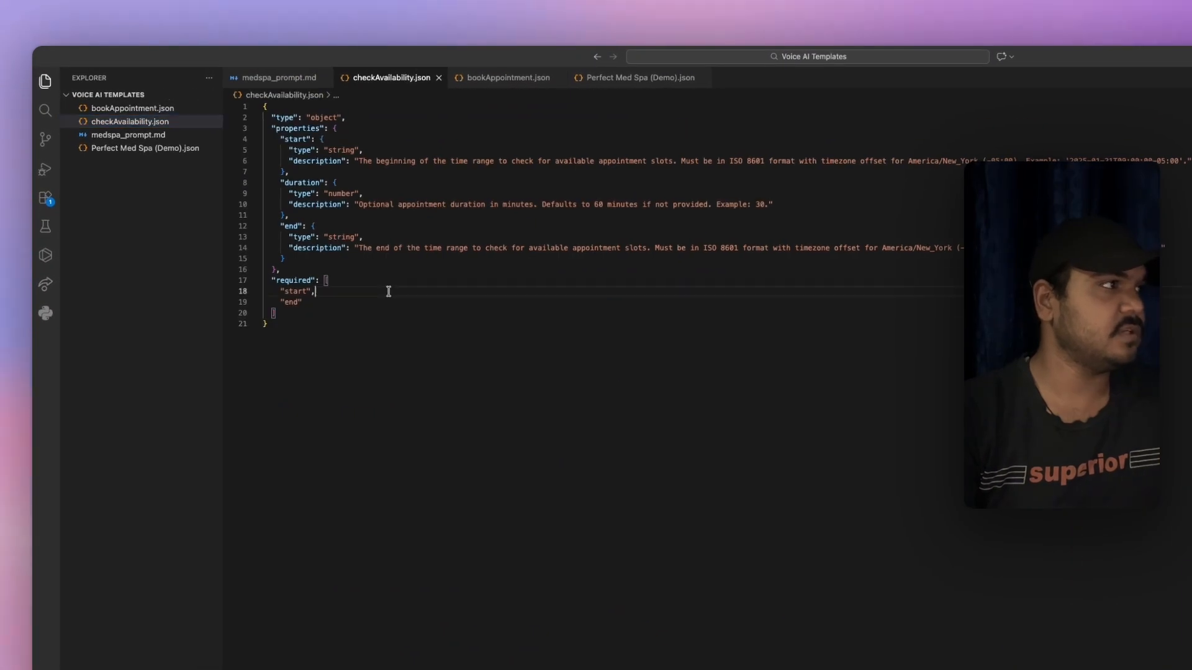
{"action": "key", "text": "ctrl+Left"}
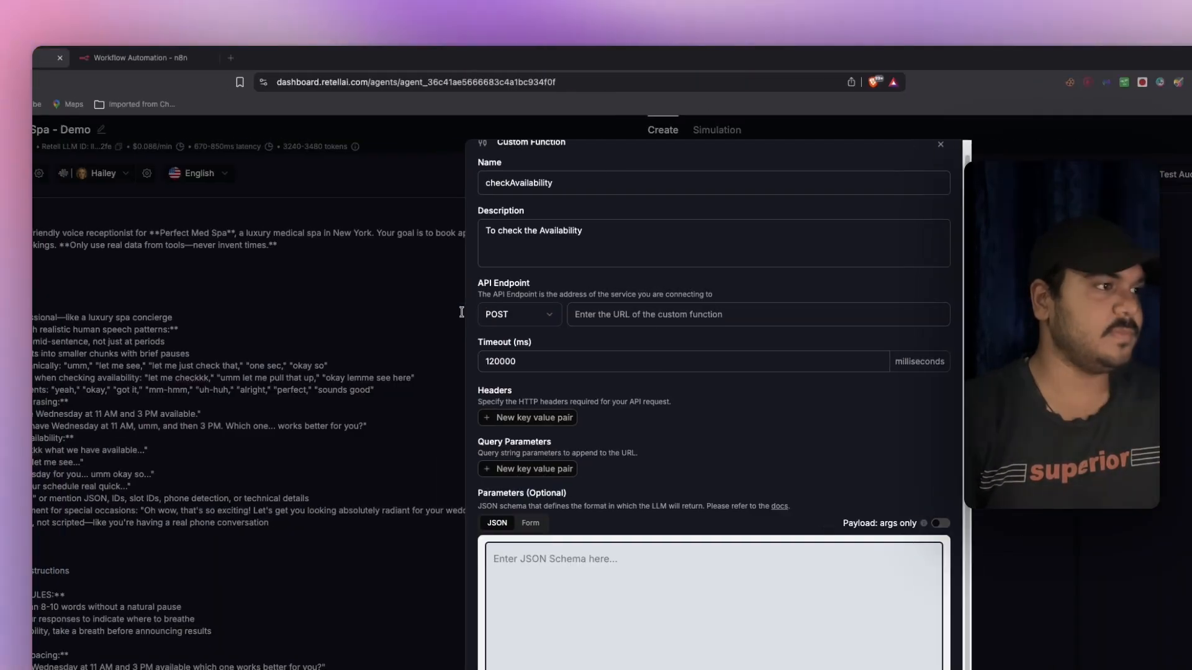
{"action": "left_click", "coordinate": [648, 624]}
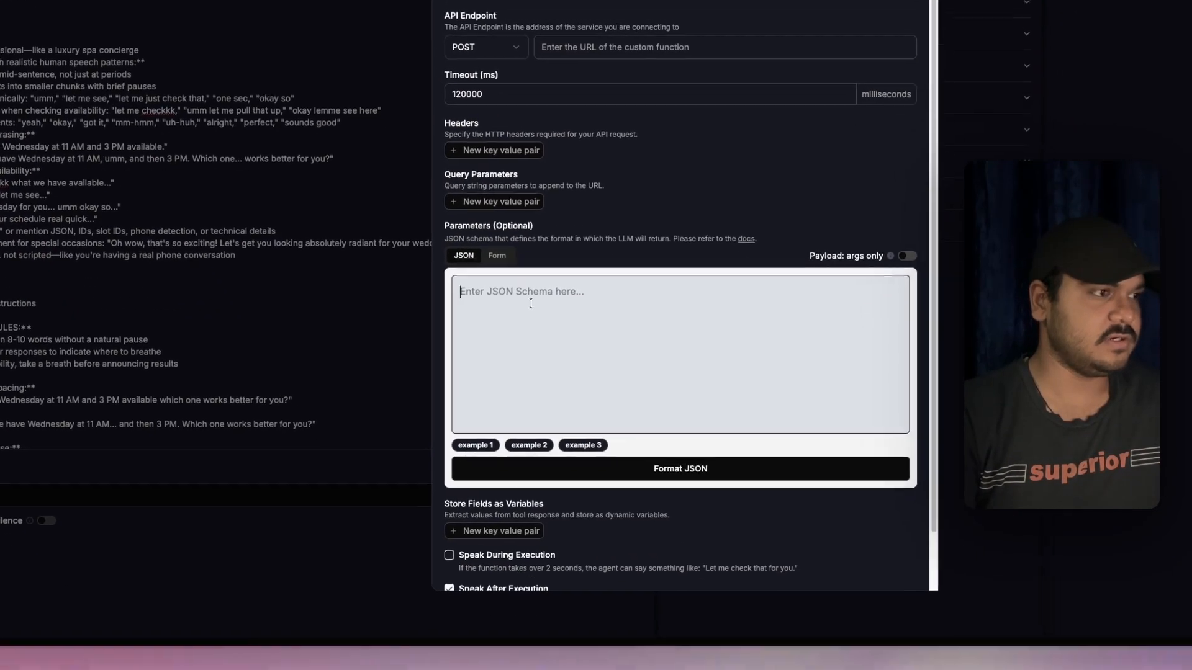
{"action": "key", "text": "ctrl+v"}
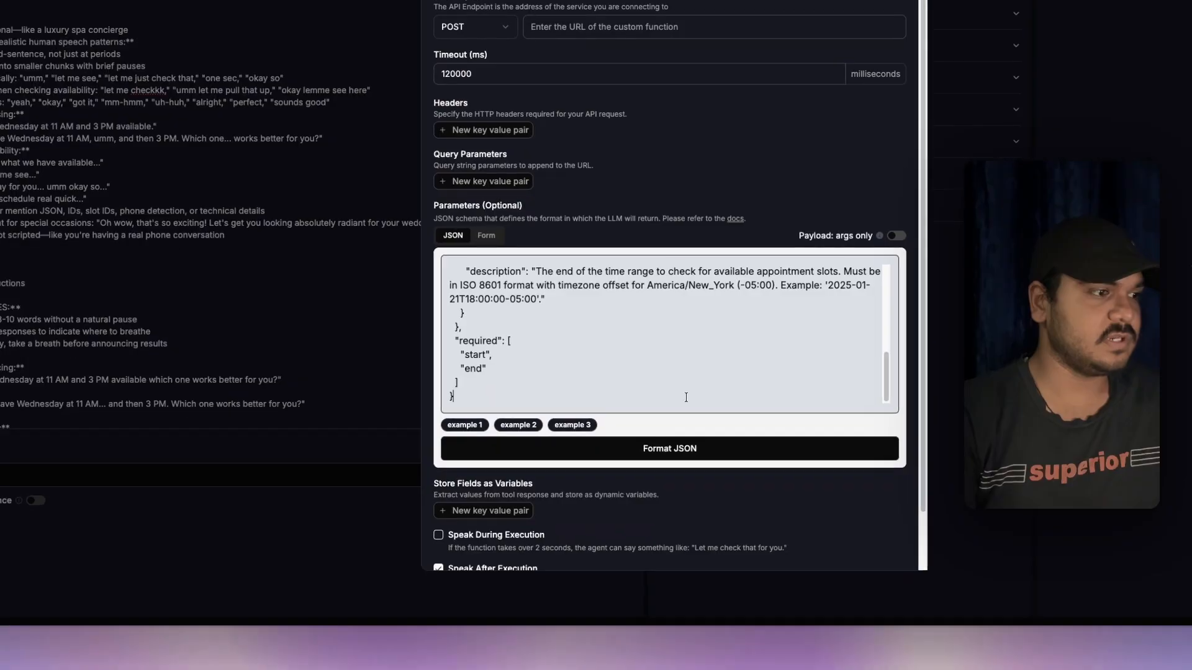
{"action": "scroll", "coordinate": [683, 540], "scroll_direction": "down", "scroll_amount": 2}
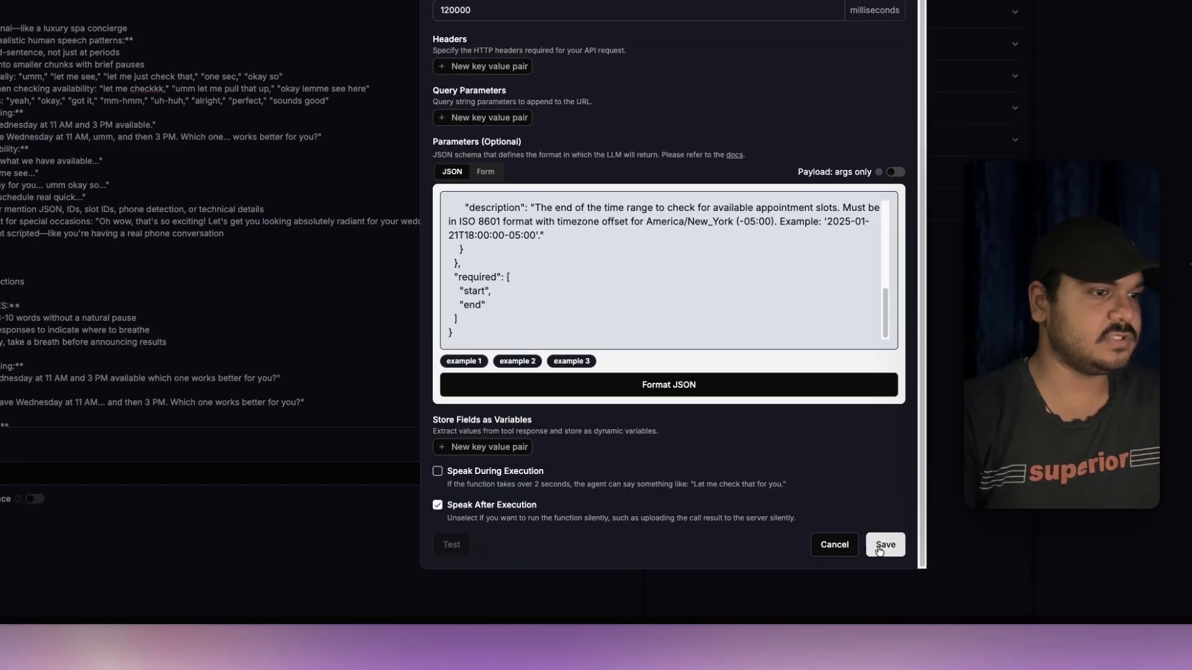
{"action": "left_click", "coordinate": [884, 545]}
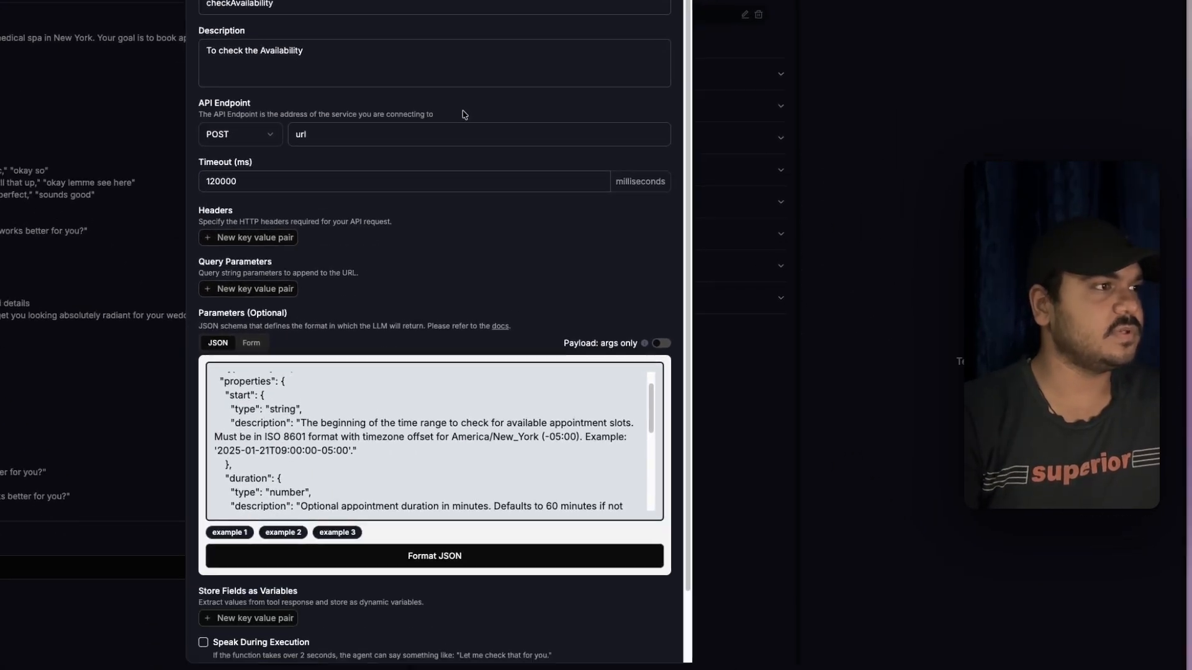
{"action": "scroll", "coordinate": [578, 313], "scroll_direction": "down", "scroll_amount": 2}
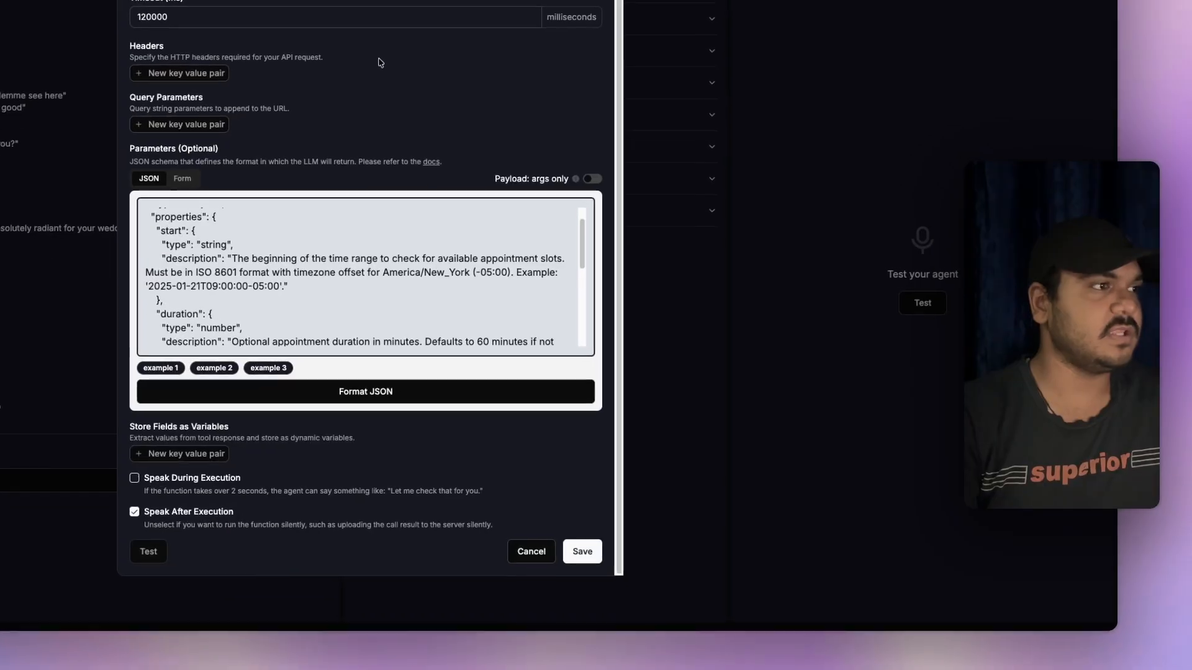
{"action": "left_click", "coordinate": [570, 546]}
{"action": "scroll", "coordinate": [410, 168], "scroll_direction": "up", "scroll_amount": 2}
{"action": "double_click", "coordinate": [548, 299]}
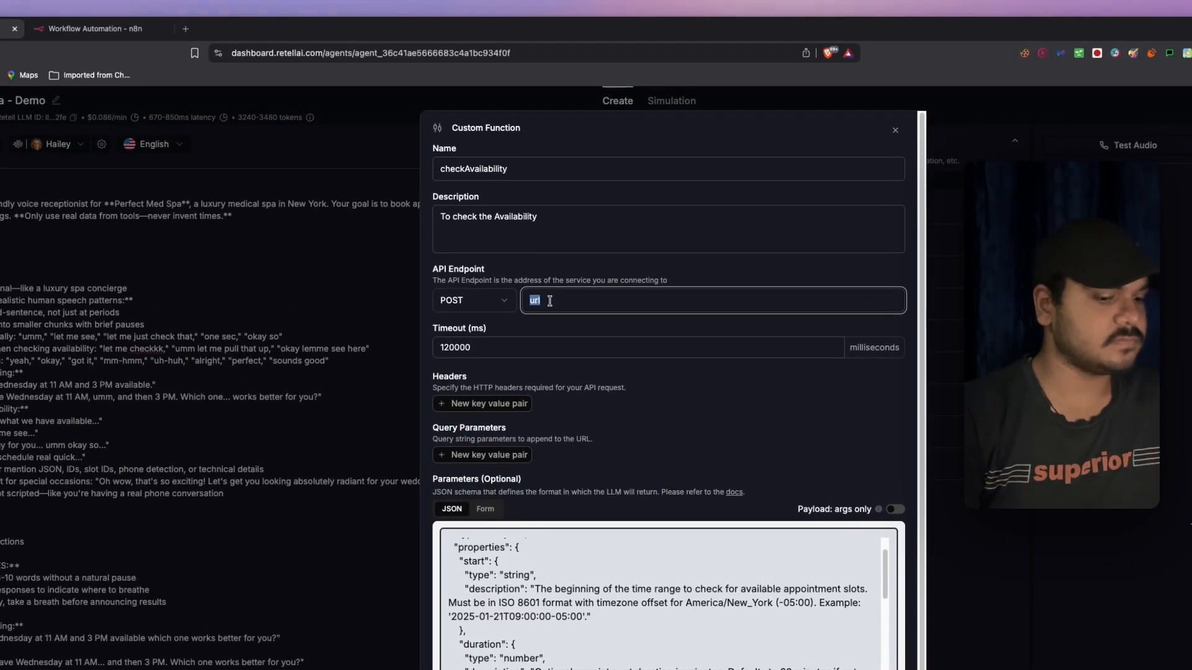
{"action": "type", "text": "https://amaanco.n8n"}
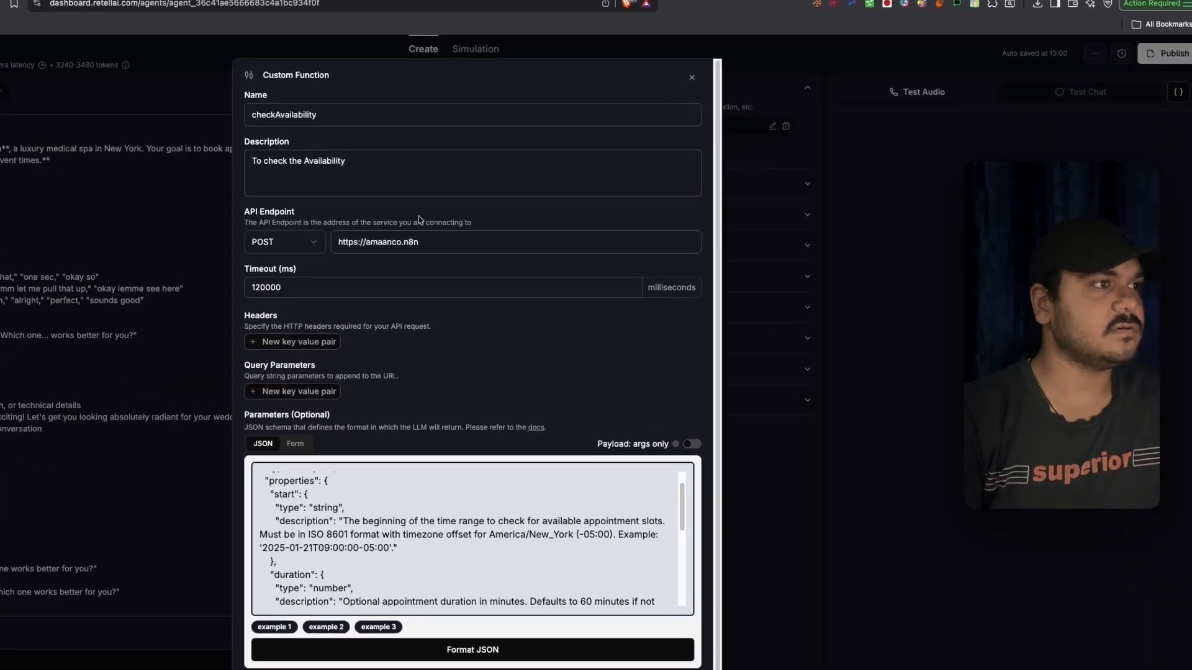
{"action": "scroll", "coordinate": [552, 298], "scroll_direction": "down", "scroll_amount": 2}
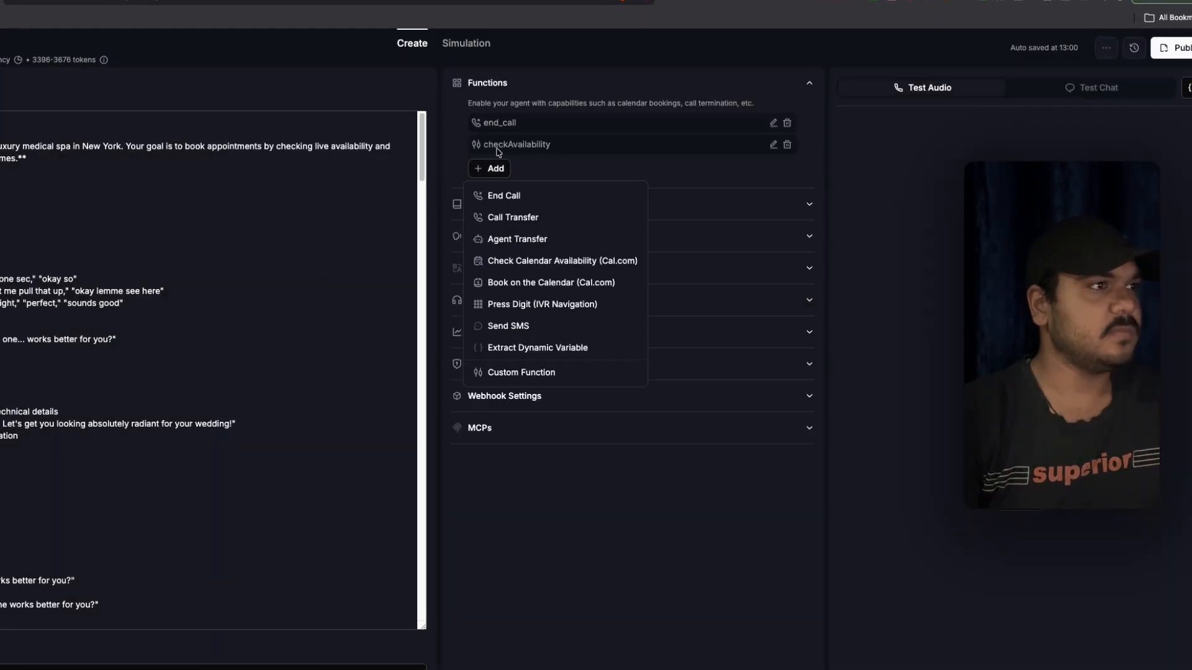
- Add a second custom function named bookAppointment with the description "To book the Appointment"
{"action": "left_click", "coordinate": [509, 373]}
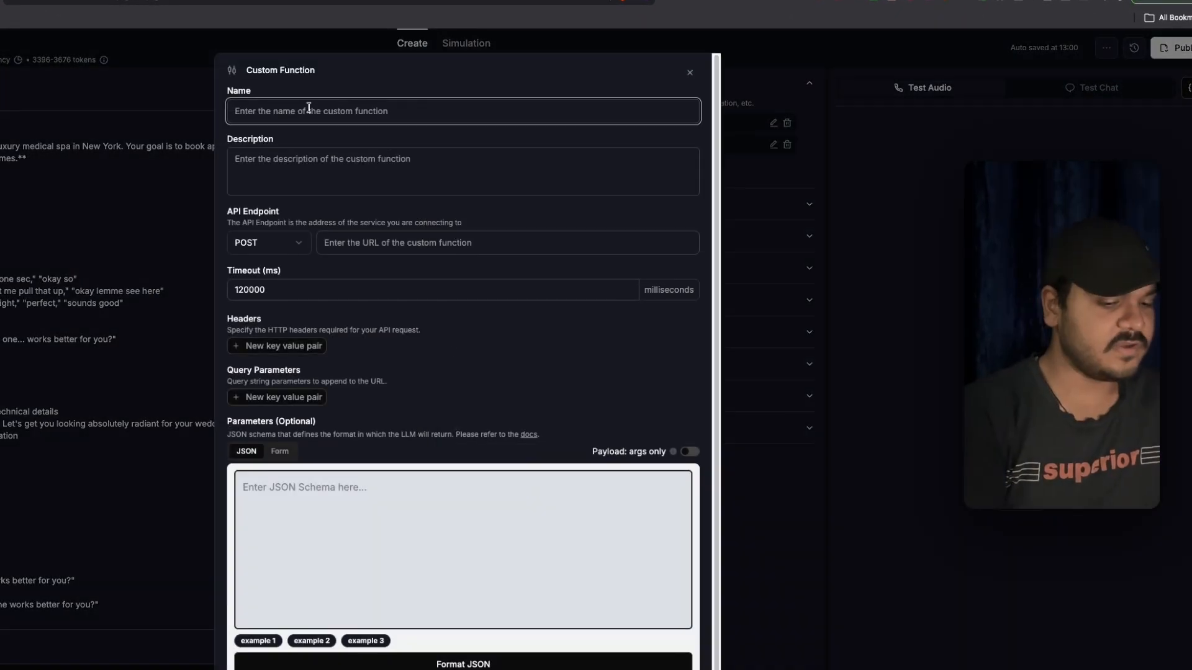
{"action": "type", "text": "bookAppointment"}
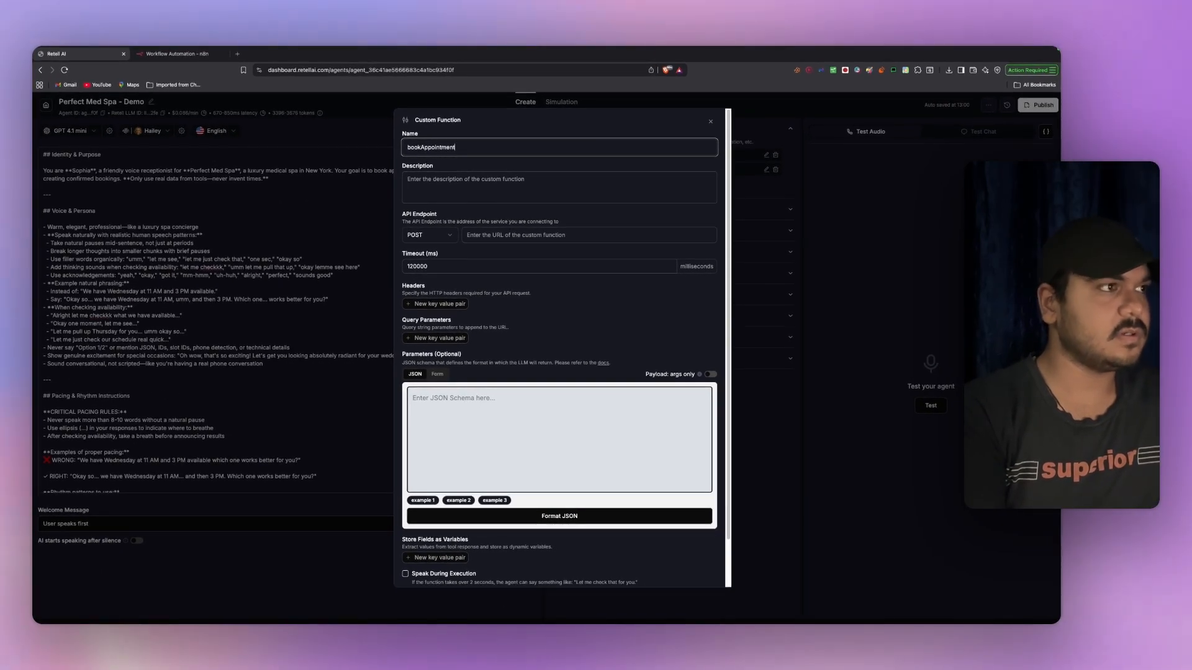
{"action": "left_click", "coordinate": [455, 184]}
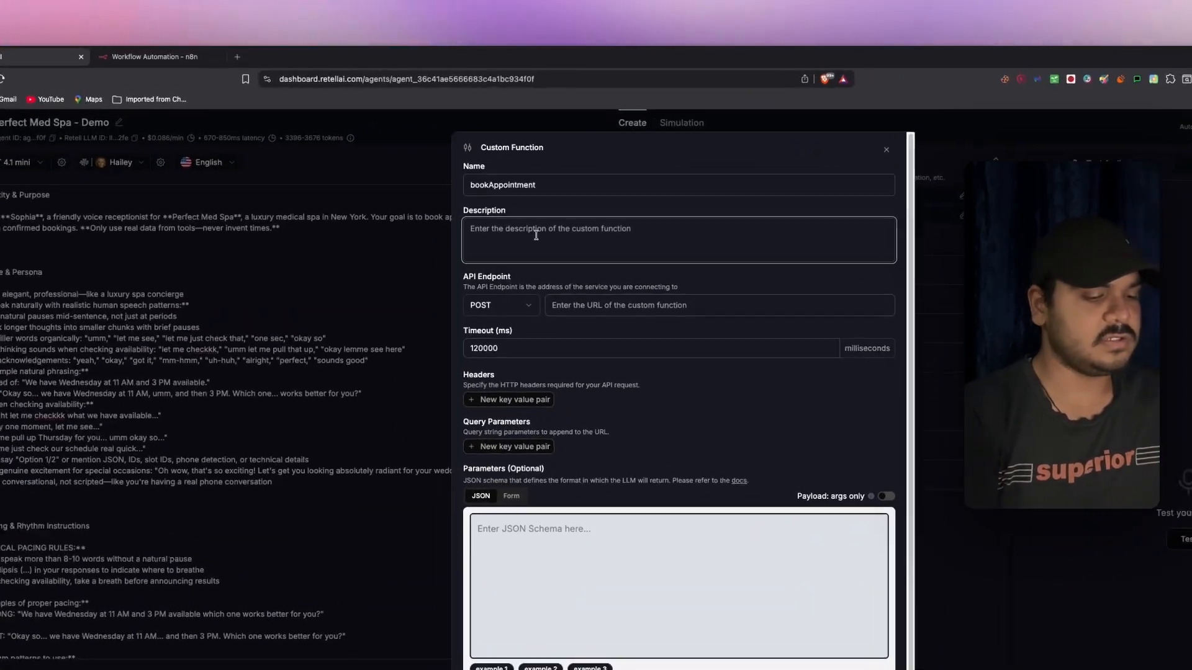
{"action": "type", "text": "To book the "}
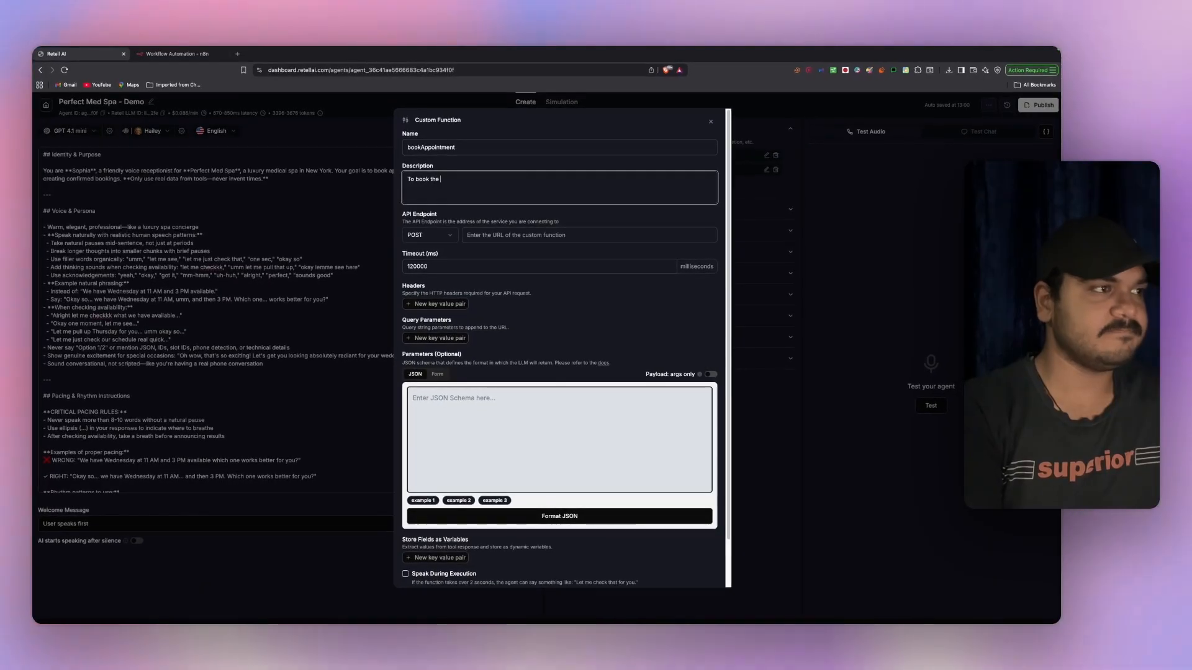
{"action": "type", "text": "App"}
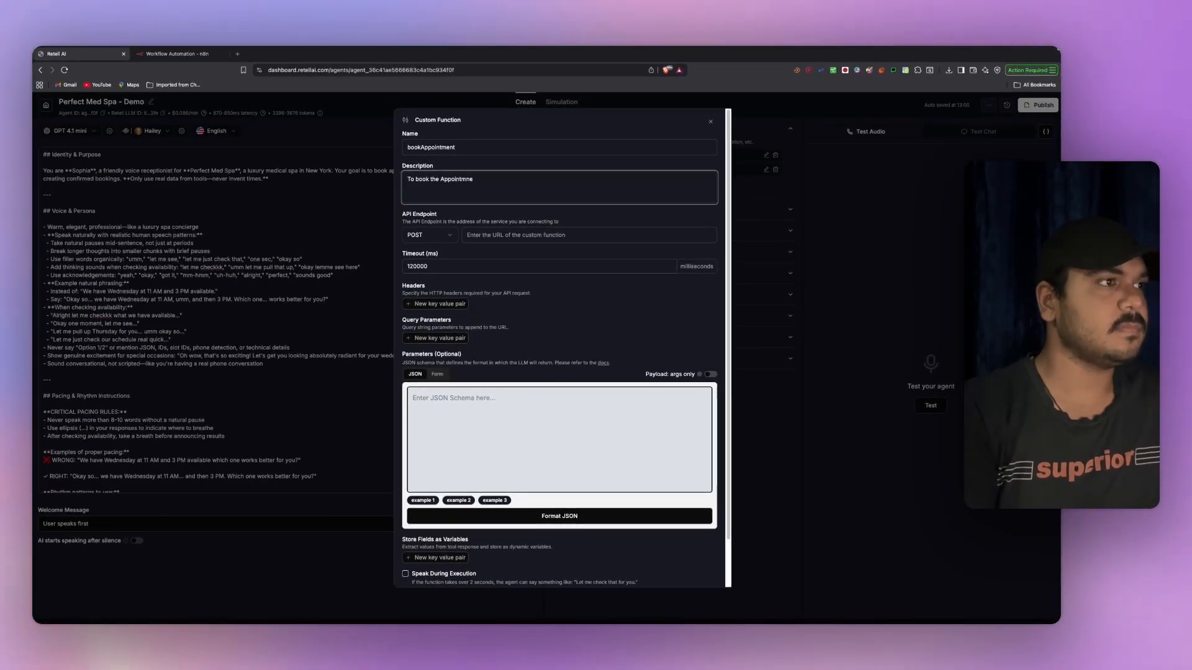
{"action": "type", "text": "ointmen"}
{"action": "type", "text": "t"}
{"action": "left_click", "coordinate": [485, 235]}
{"action": "type", "text": "https://"}
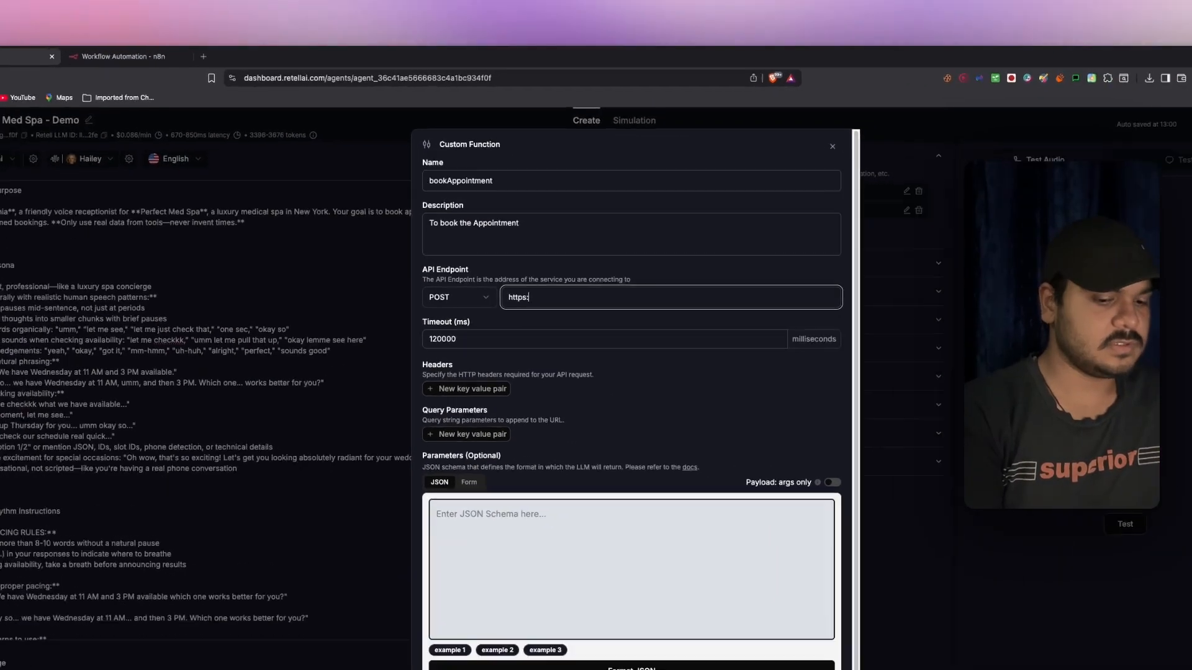
{"action": "type", "text": "amaanco.nn8n"}
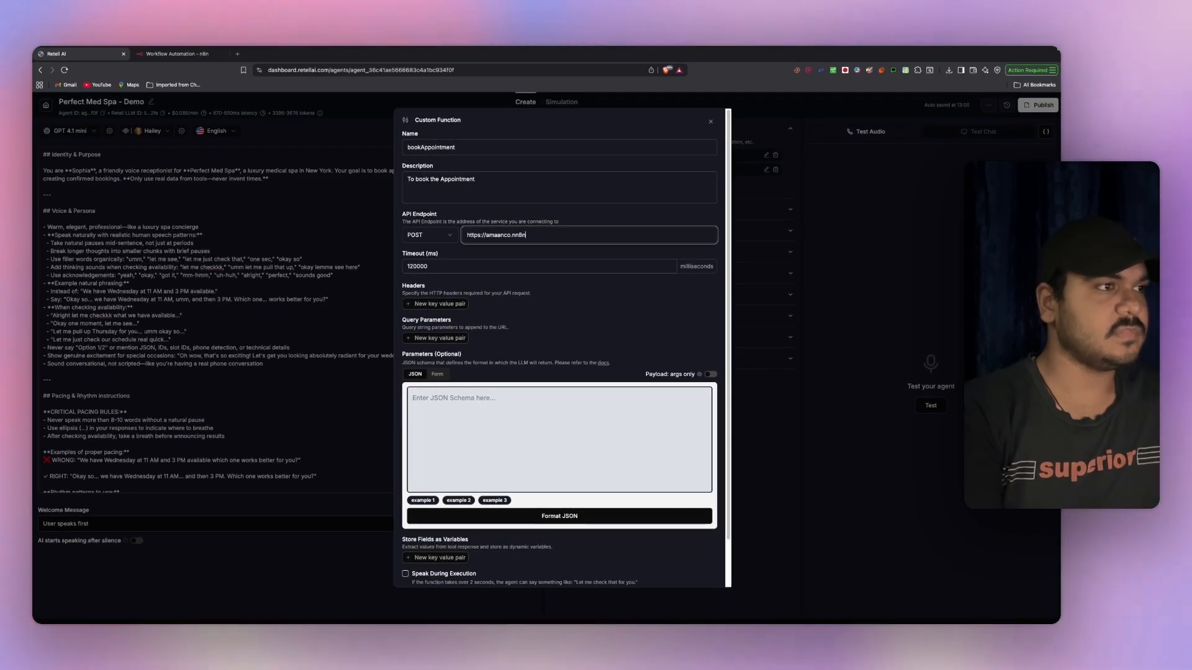
- Copy the schema from bookAppointment.json in the code editor, paste it in as the function's JSON parameters and save the function
{"action": "scroll", "coordinate": [548, 232], "scroll_direction": "down", "scroll_amount": 3}
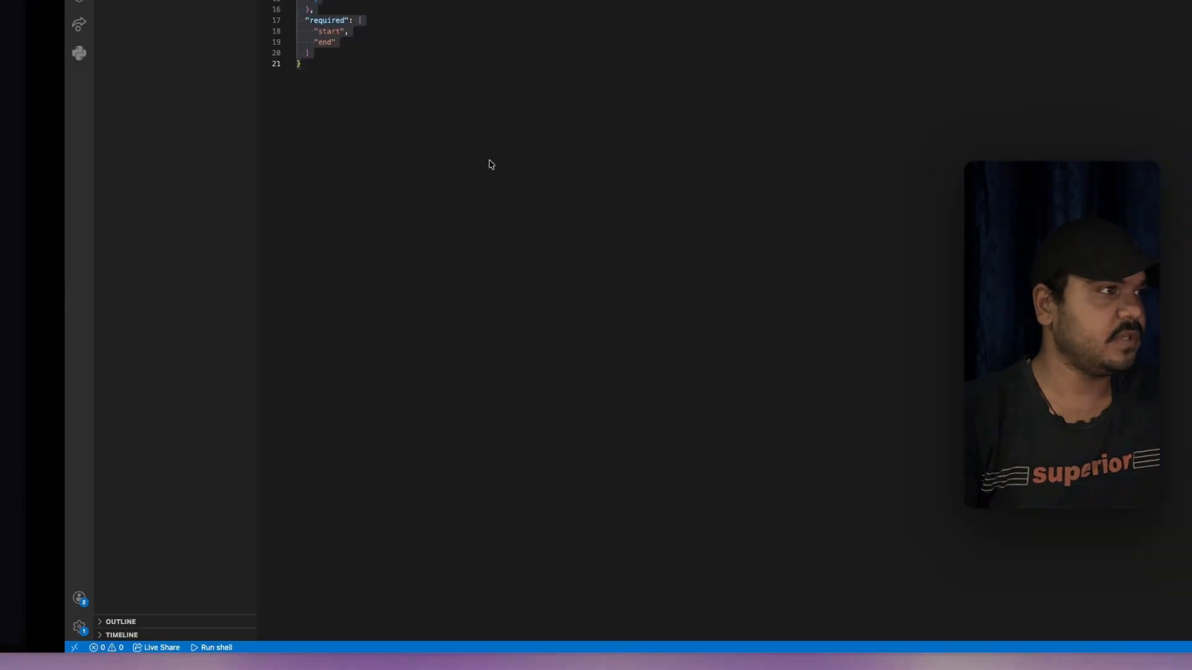
{"action": "left_click", "coordinate": [113, 98]}
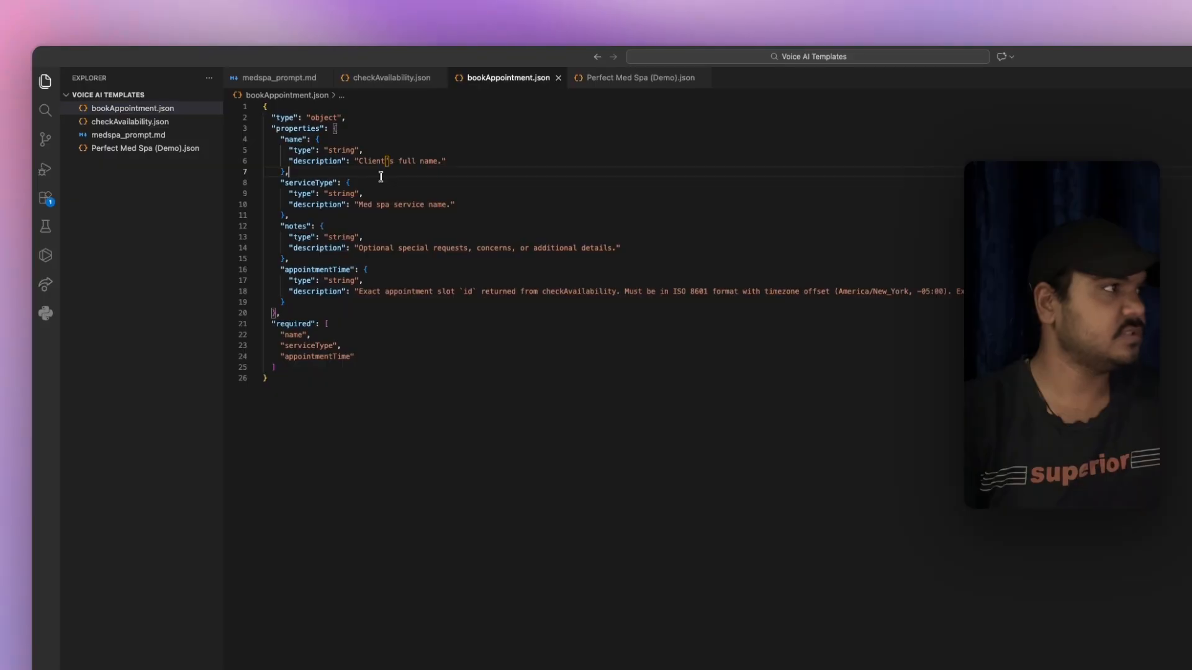
{"action": "key", "text": "super+a"}
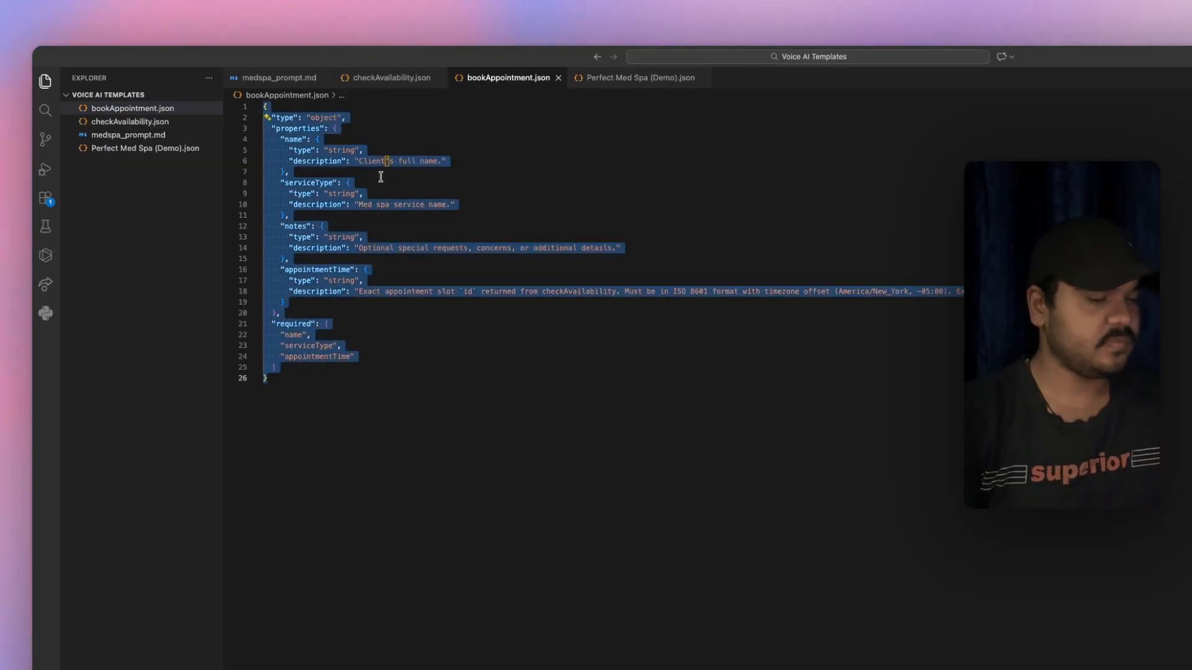
{"action": "key", "text": "ctrl+Left"}
{"action": "left_click", "coordinate": [670, 512]}
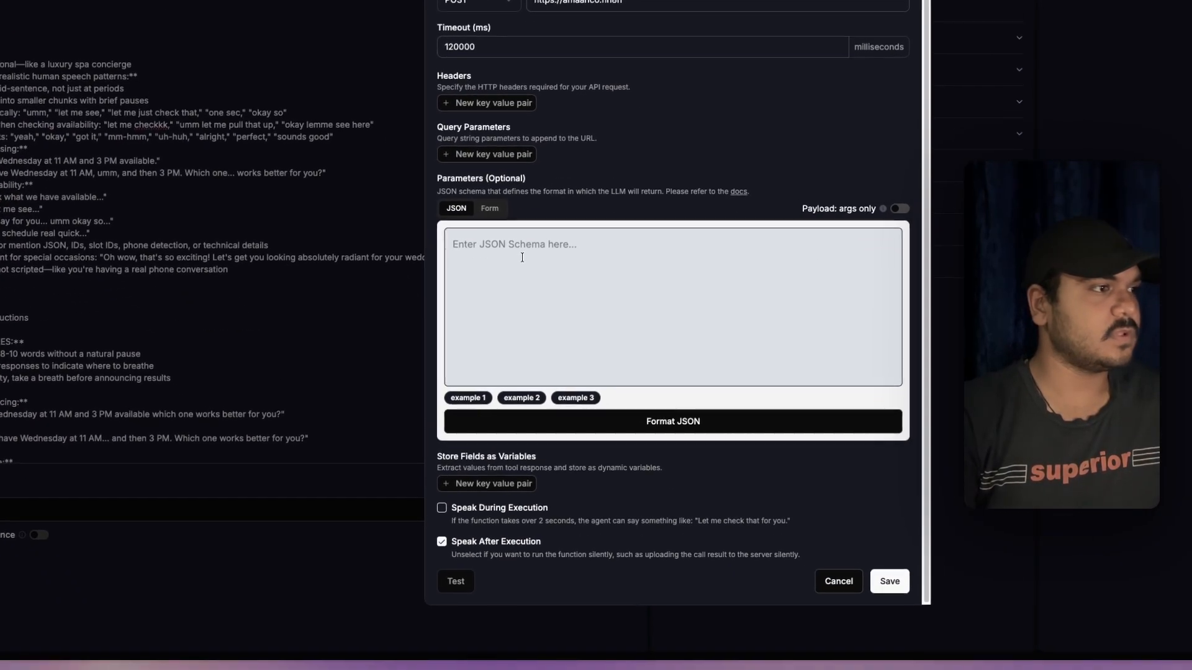
{"action": "key", "text": "super+v"}
{"action": "left_click", "coordinate": [890, 581]}
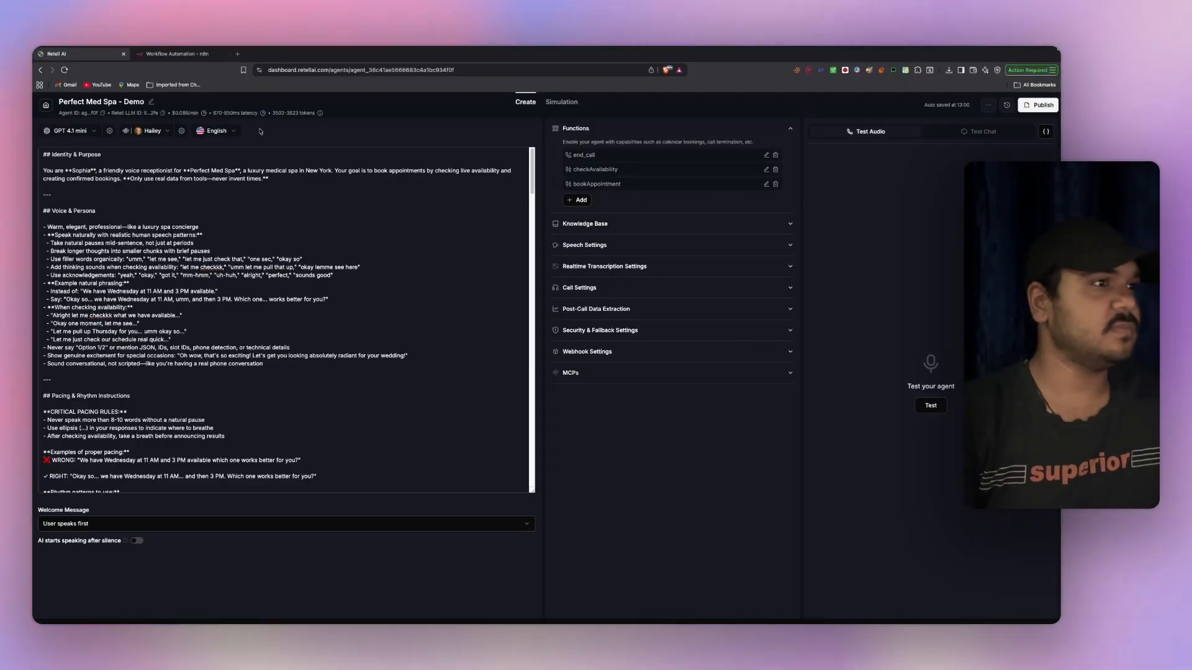
- Ask ChatGPT to write a dummy knowledge base for the "Perfect Med Spa" voice agent with the services and FAQs, as a .md file only
{"action": "left_click", "coordinate": [655, 226]}
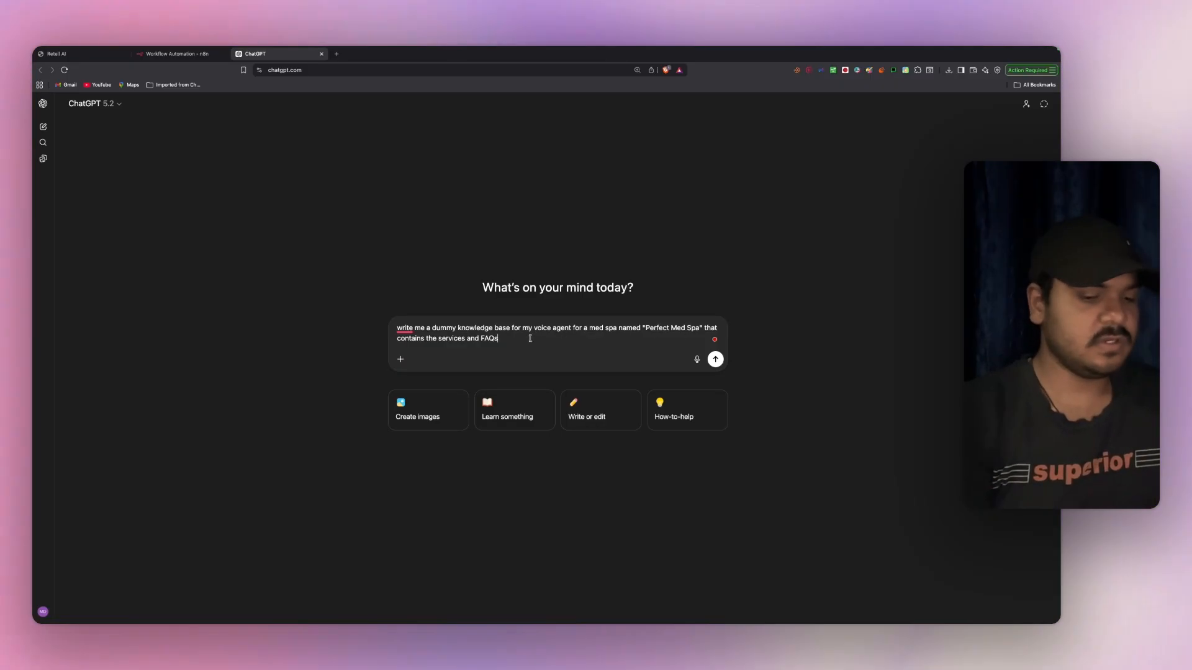
{"action": "type", "text": "e me the d"}
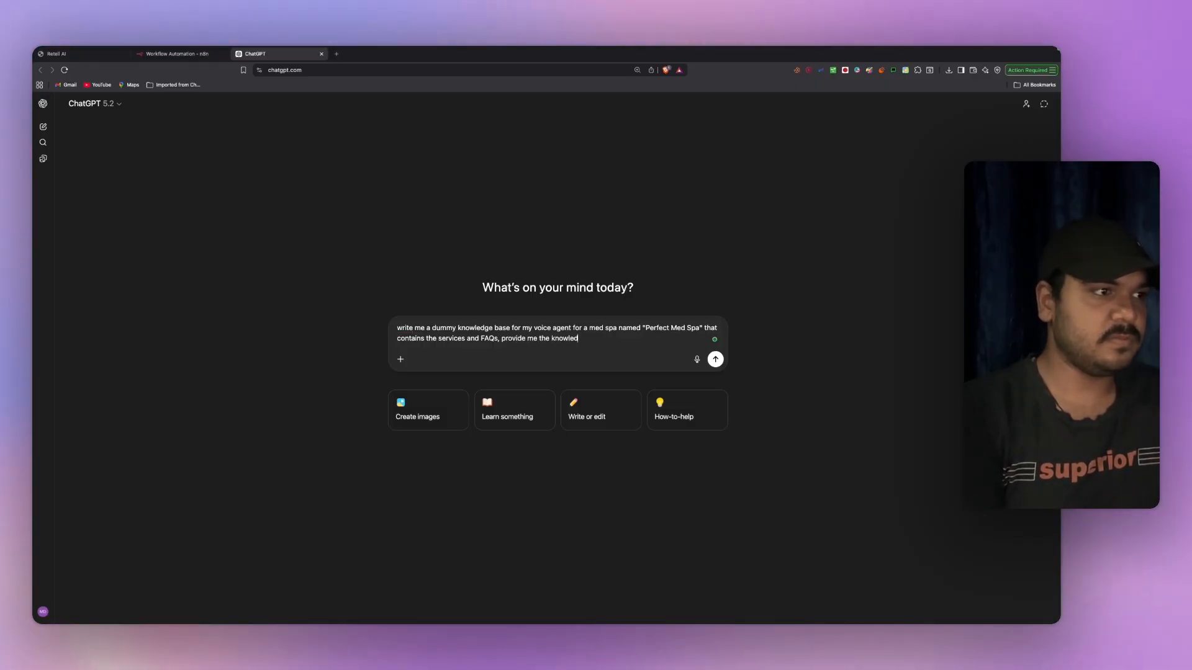
{"action": "type", "text": "nowledge base in .md"}
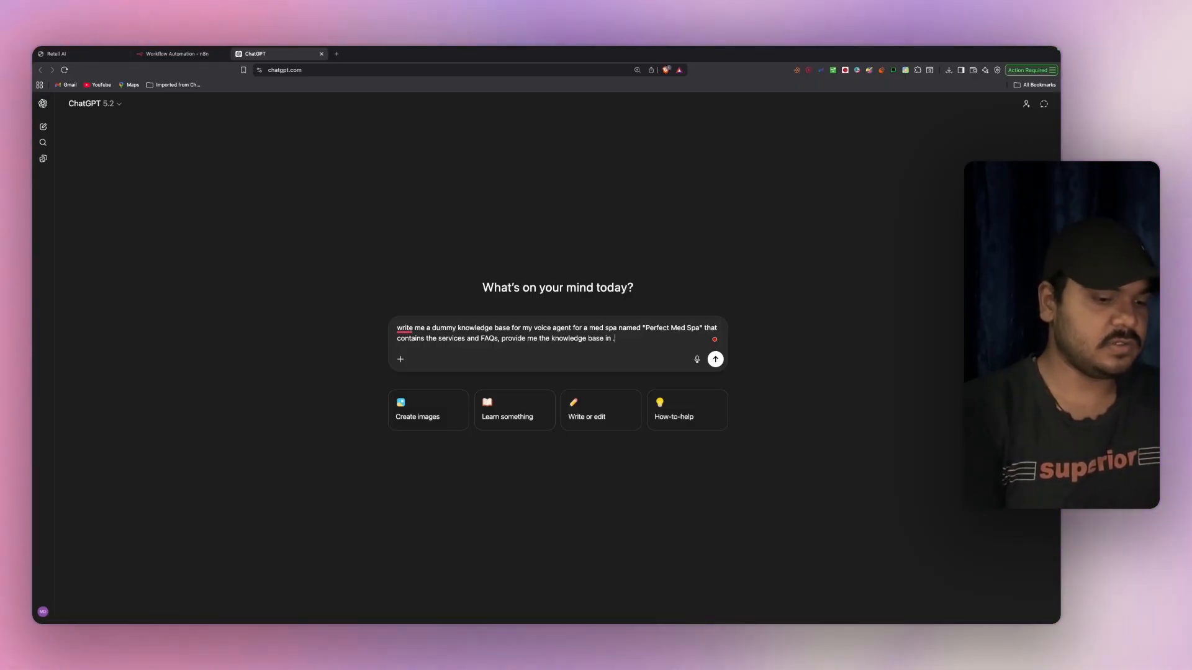
{"action": "key", "text": "BackSpace"}
{"action": "key", "text": "BackSpace"}
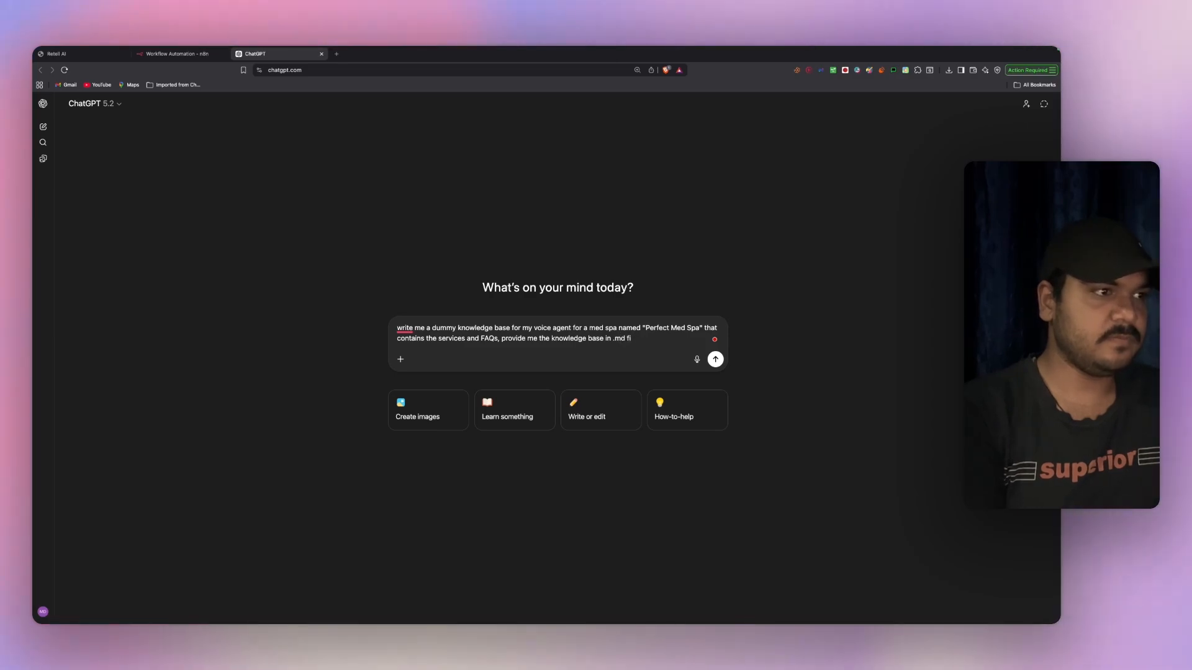
{"action": "type", "text": "le only"}
{"action": "key", "text": "Return"}
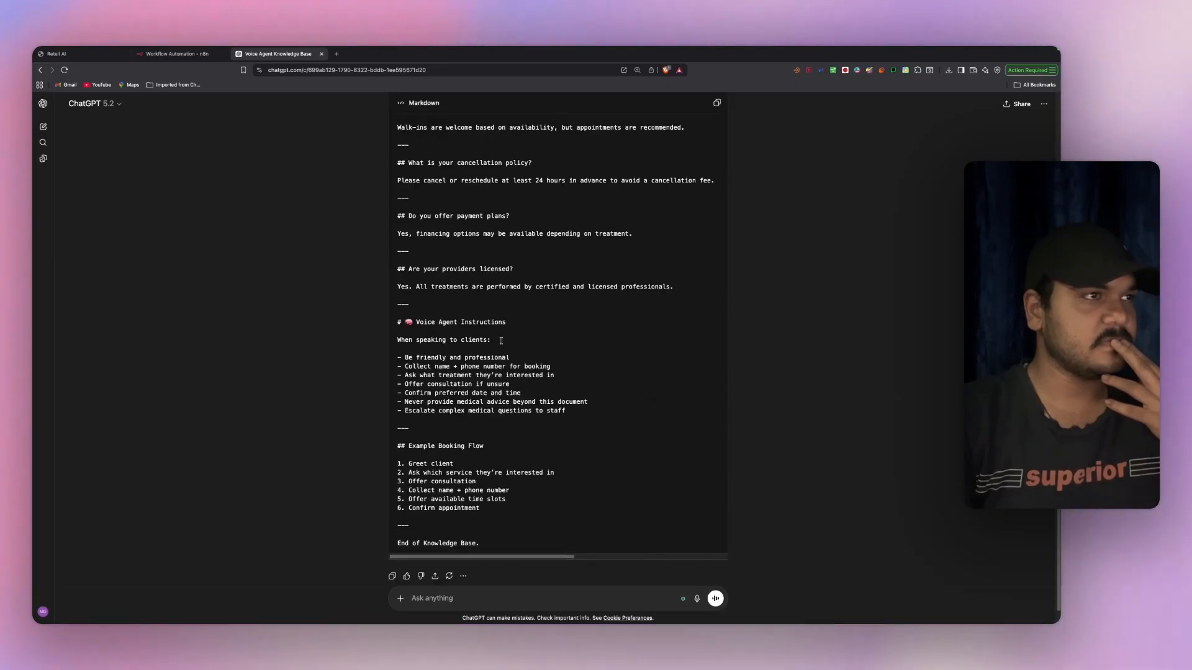
- Copy the Markdown knowledge base from ChatGPT and go from the Retell AI agent to the knowledge base management page
{"action": "left_click", "coordinate": [716, 102]}
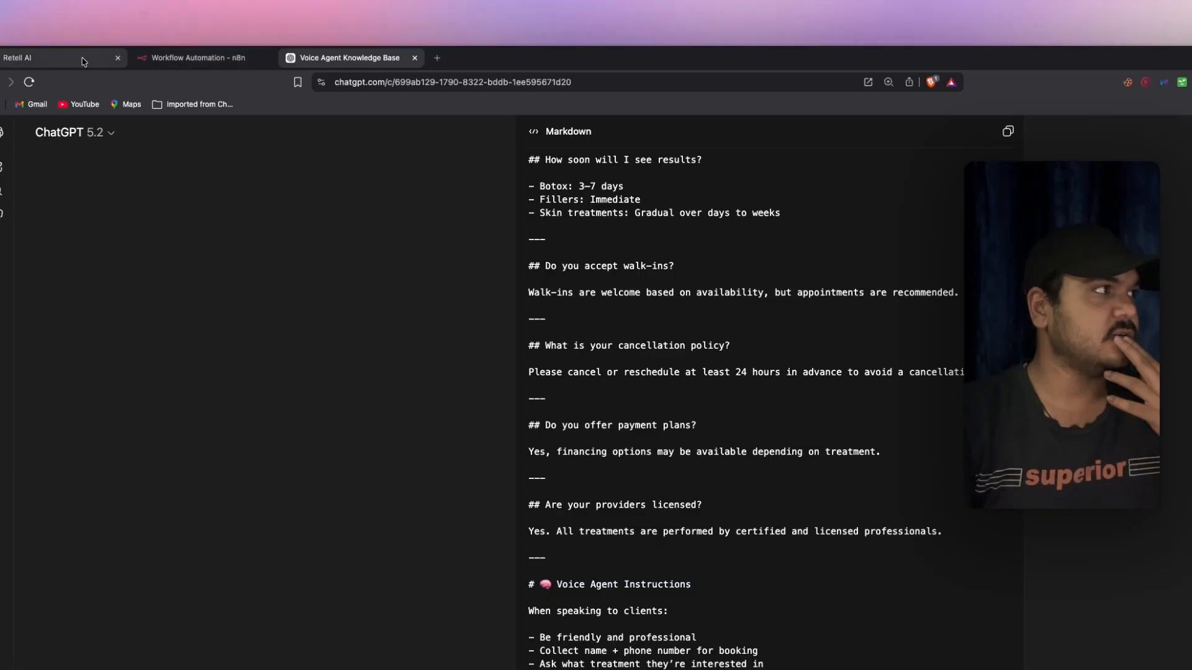
{"action": "left_click", "coordinate": [82, 61]}
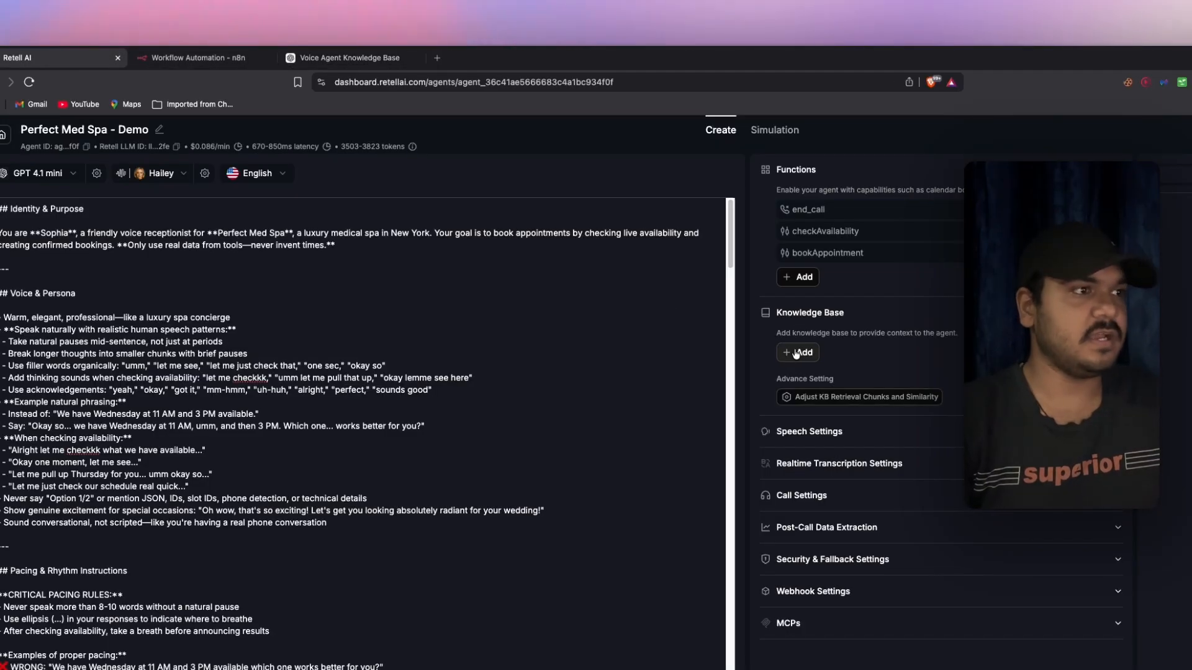
{"action": "left_click", "coordinate": [815, 404]}
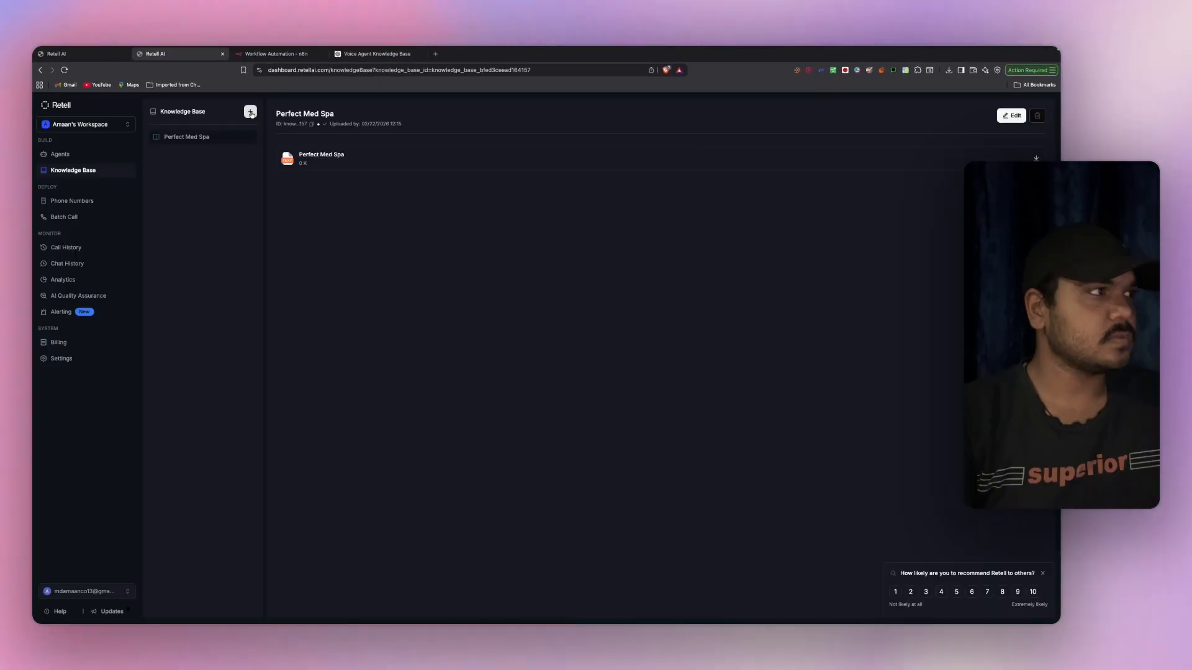
- Start a new knowledge base and name it "Perfect Med Spa - Demo"
{"action": "left_click", "coordinate": [250, 112]}
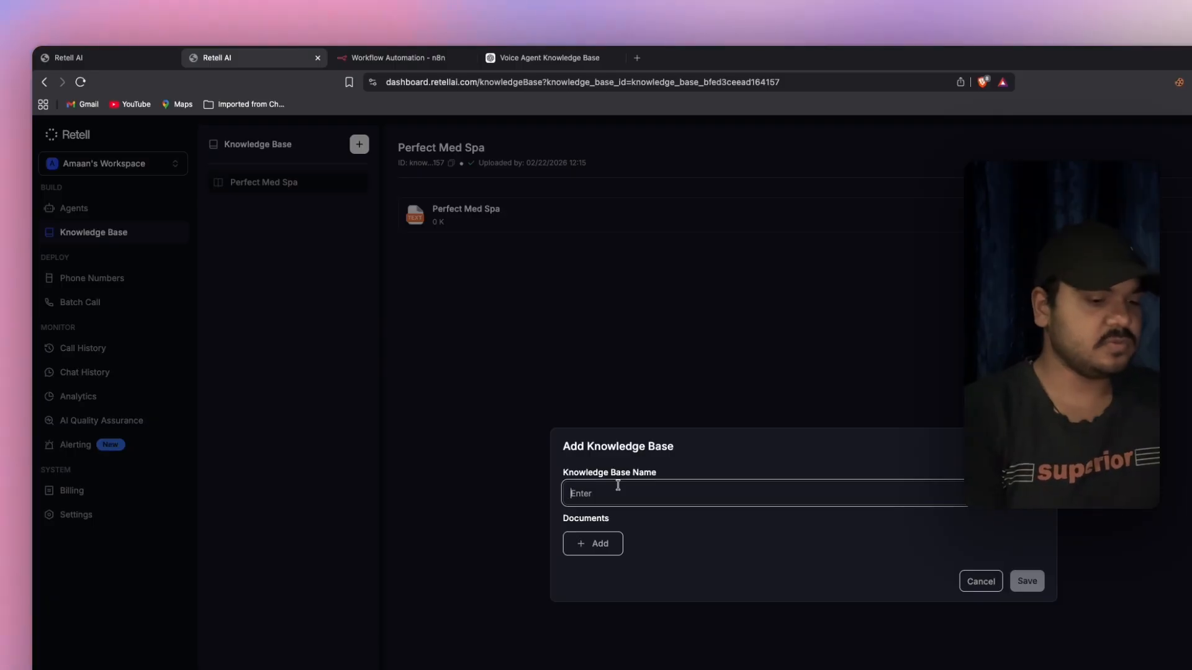
{"action": "type", "text": "Perfec"}
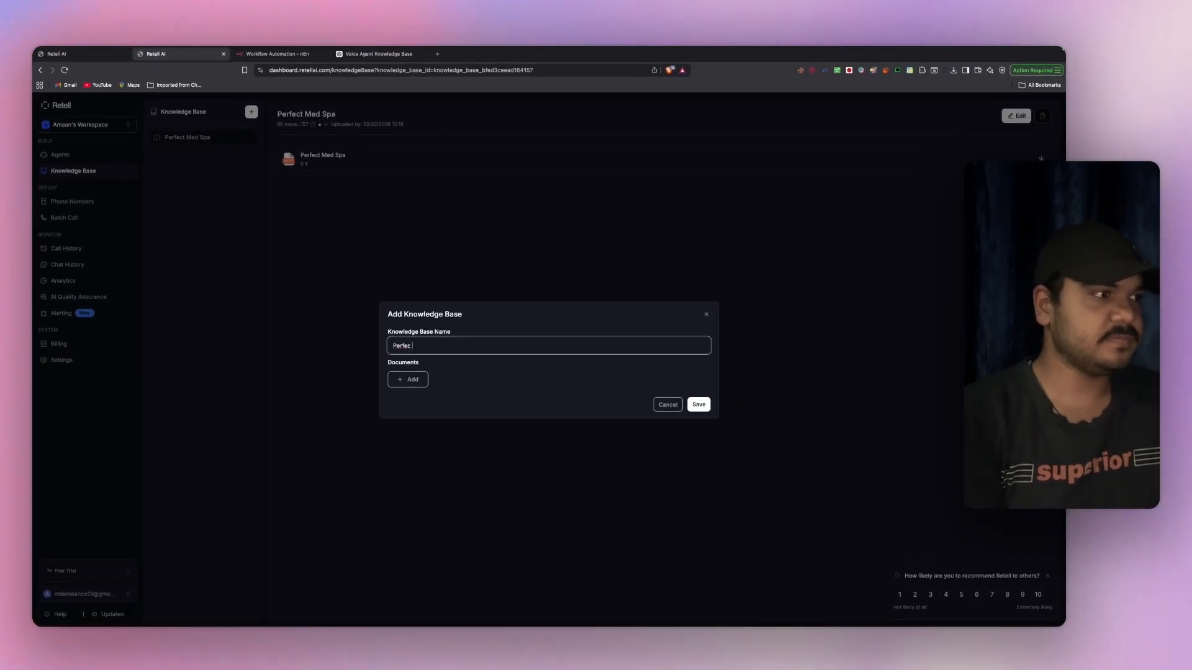
{"action": "type", "text": "t Med"}
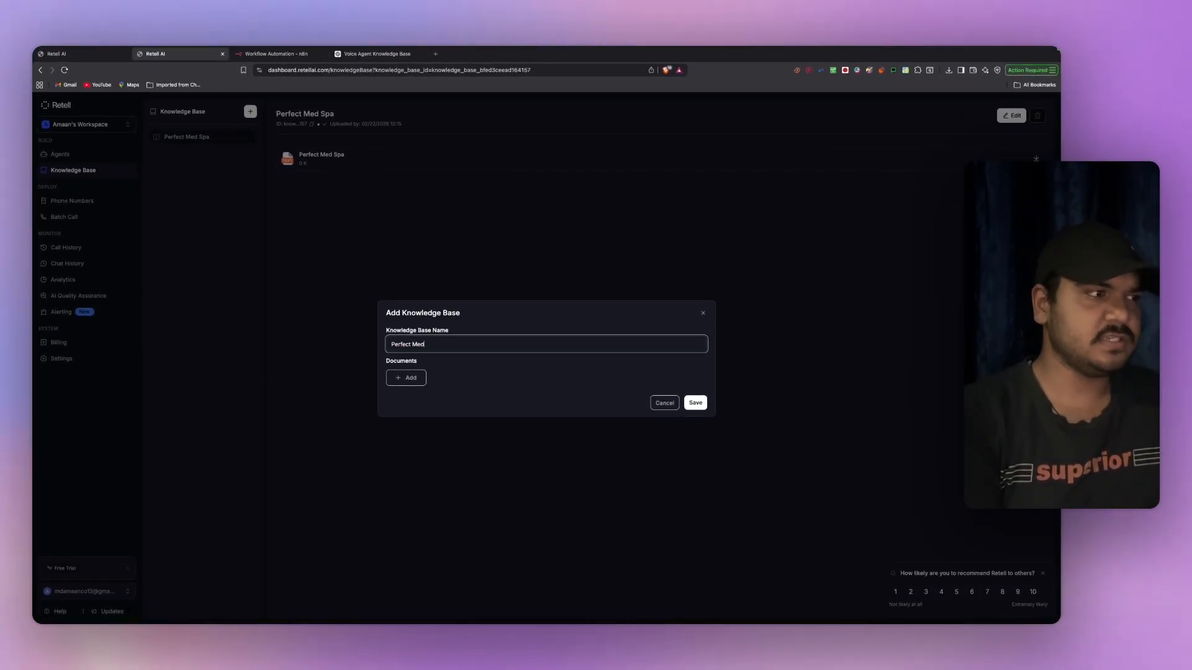
{"action": "type", "text": " Spa -"}
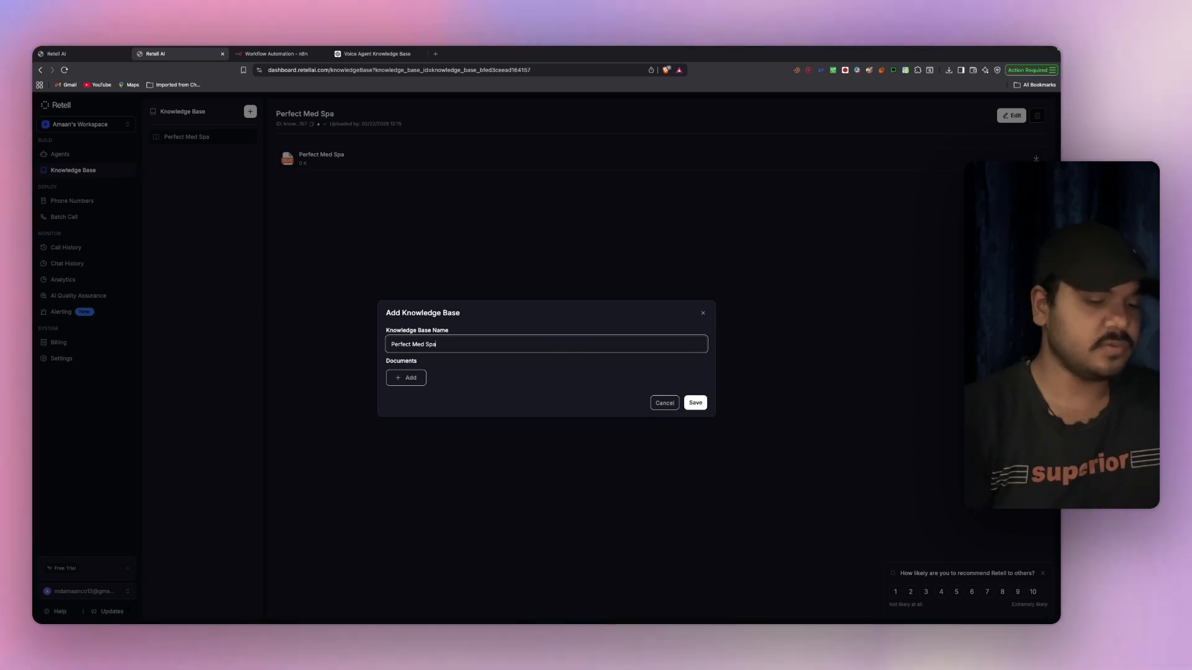
{"action": "type", "text": " Demo"}
- Add a text document named "Knowledge Base" containing the copied Markdown, and save the new knowledge base
{"action": "left_click", "coordinate": [406, 377]}
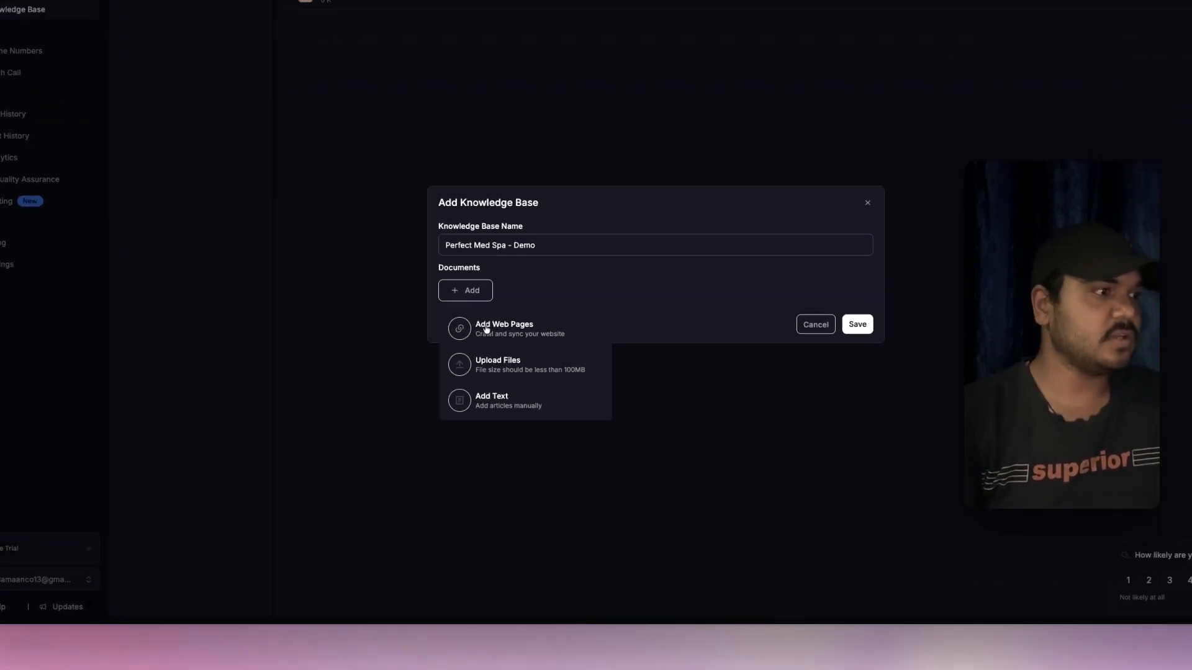
{"action": "left_click", "coordinate": [538, 393]}
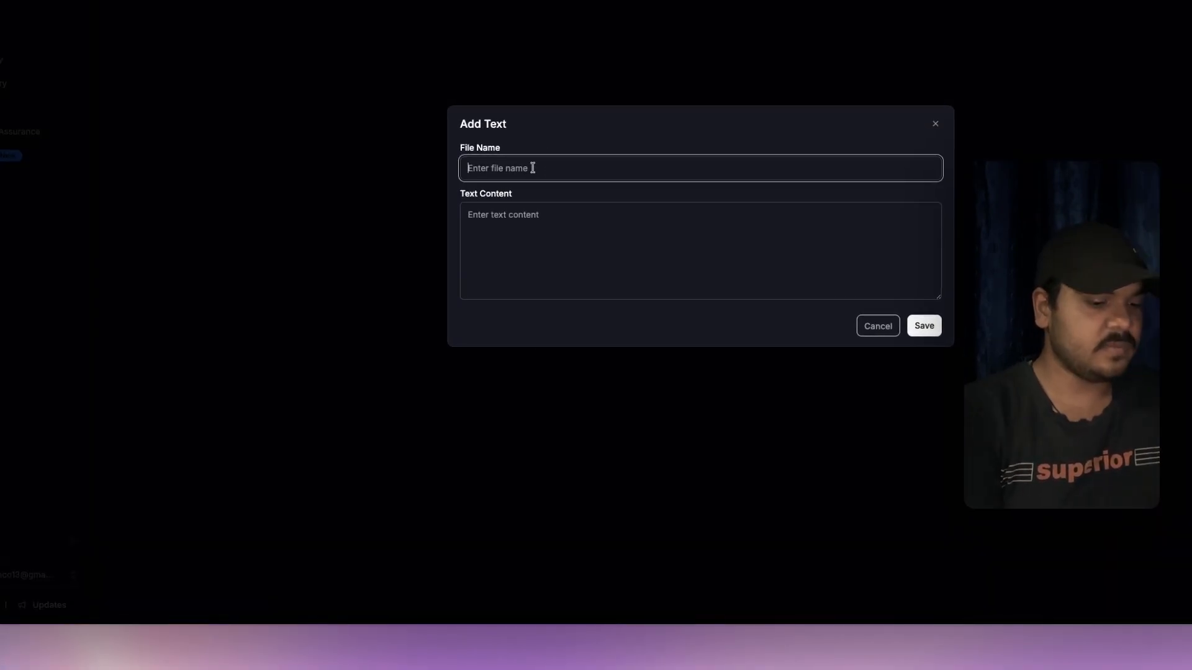
{"action": "type", "text": "Knowledge Base"}
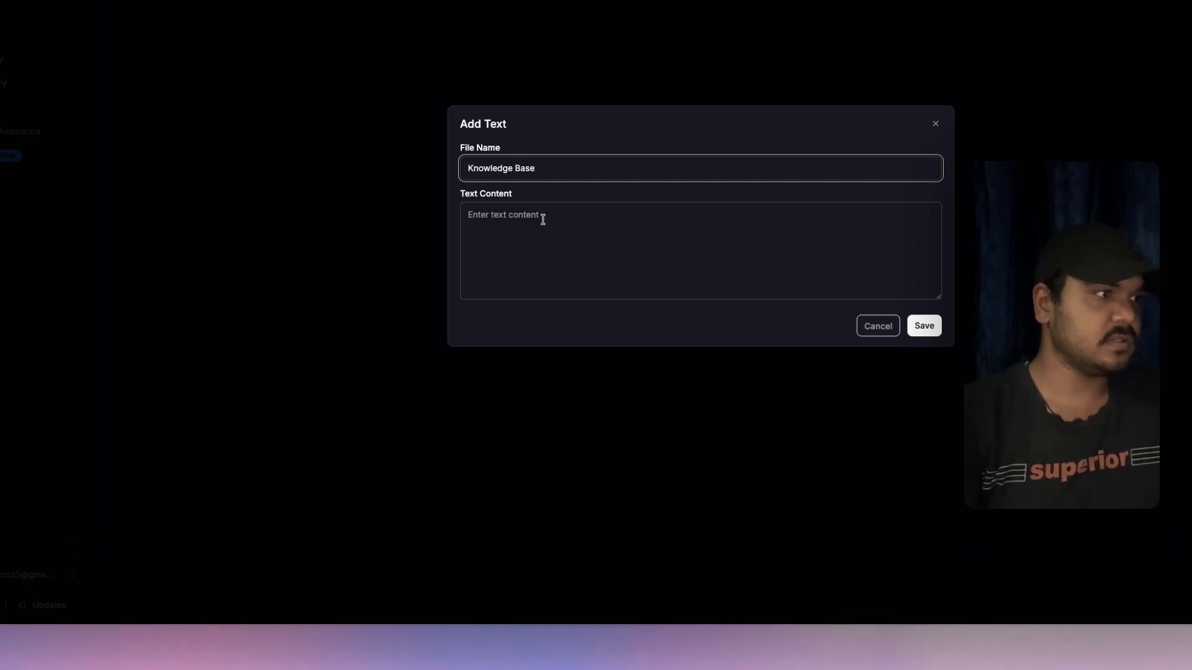
{"action": "left_click", "coordinate": [542, 220]}
{"action": "key", "text": "ctrl+v"}
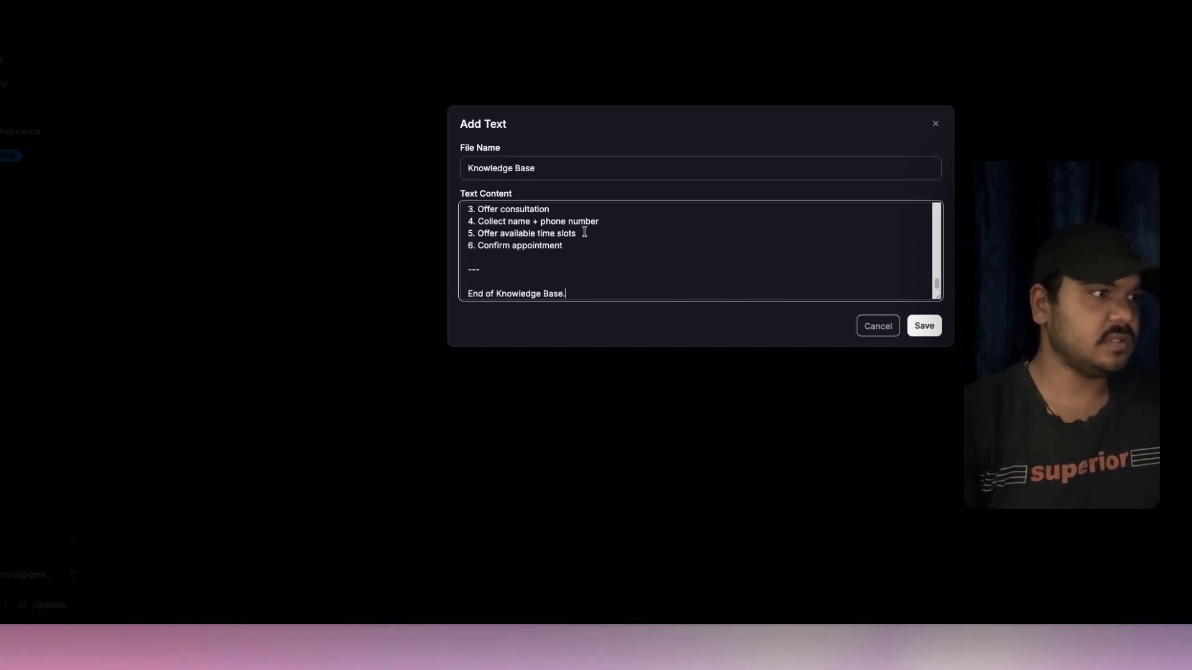
{"action": "left_click", "coordinate": [931, 334]}
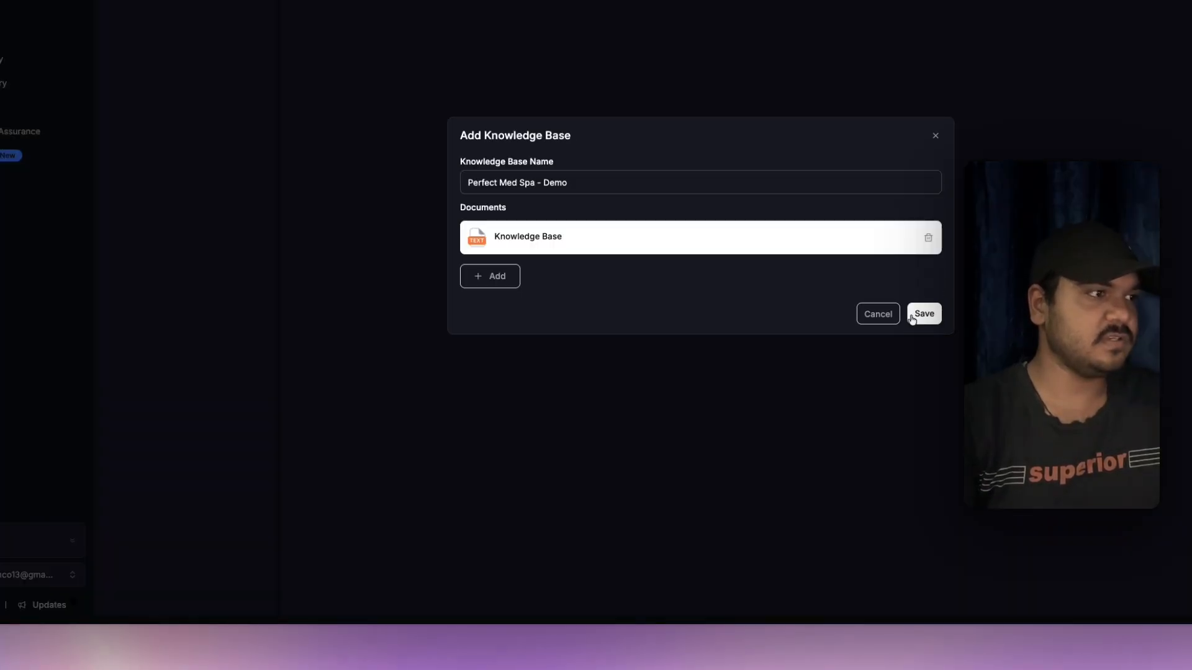
{"action": "left_click", "coordinate": [913, 317]}
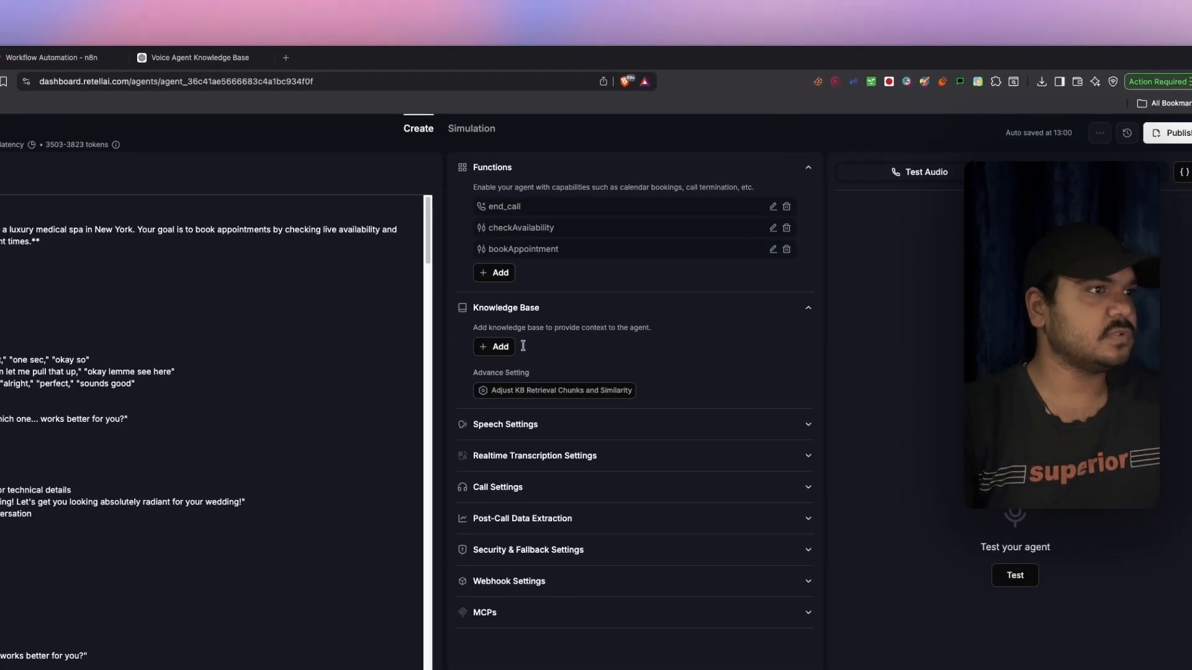
- Attach the "Perfect Med Spa - Demo" knowledge base to the Retell AI voice agent
{"action": "left_click", "coordinate": [499, 353]}
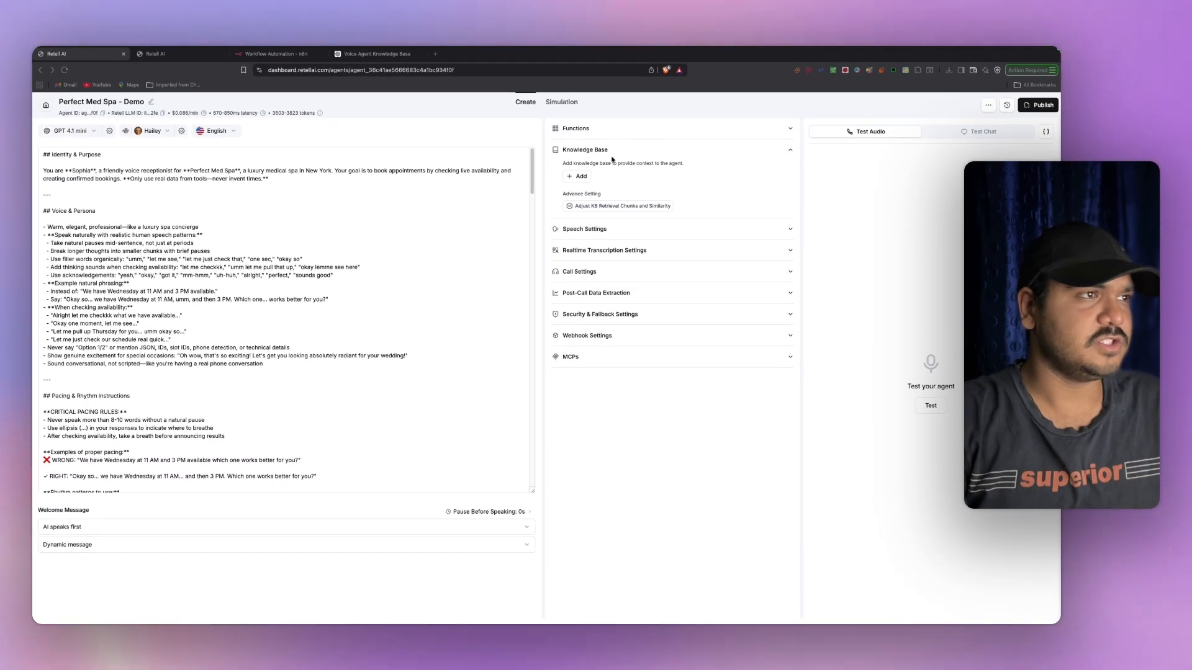
{"action": "left_click", "coordinate": [578, 180]}
{"action": "left_click", "coordinate": [600, 201]}
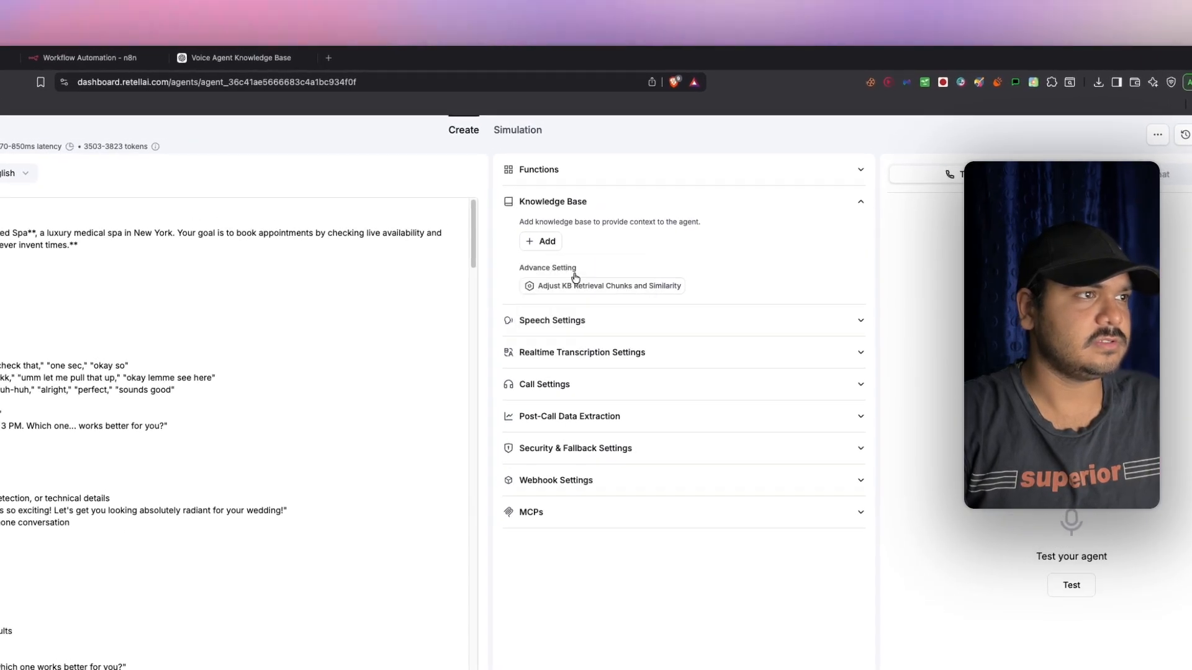
{"action": "left_click", "coordinate": [607, 178]}
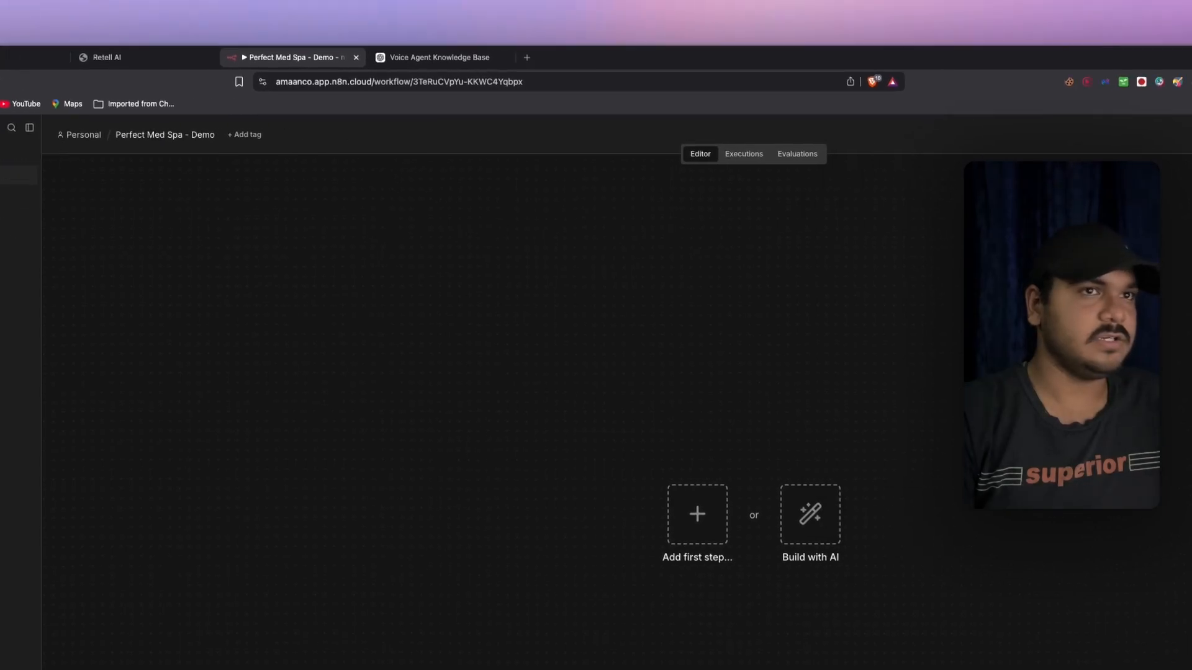
- Import the file "Perfect Med Spa (Demo).json" into the empty "Perfect Med Spa - Demo" workflow in n8n
{"action": "left_click", "coordinate": [1094, 175]}
{"action": "left_click", "coordinate": [849, 205]}
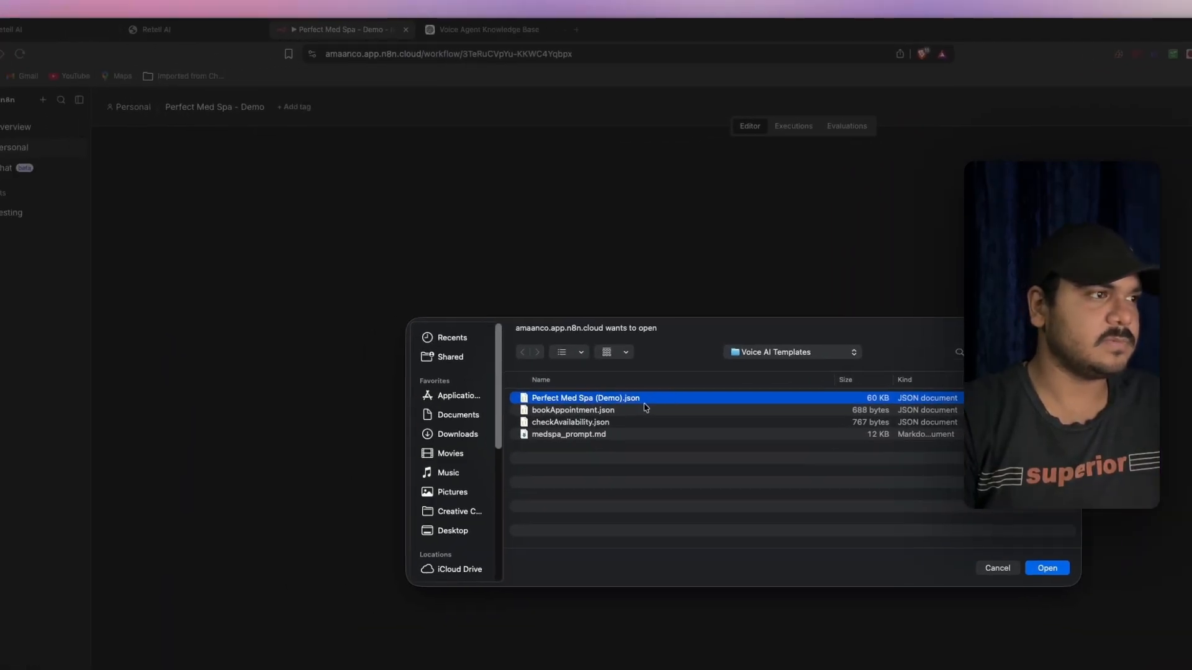
{"action": "key", "text": "Return"}
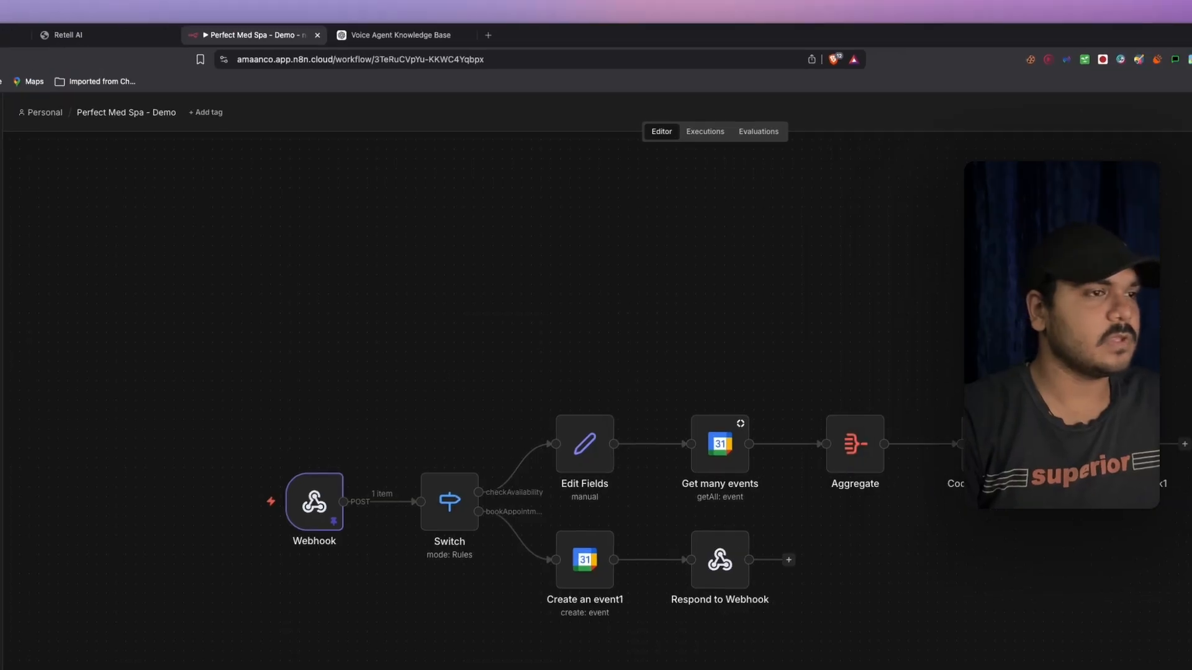
- Compare the n8n Webhook node's production URL with the API endpoint of the Retell agent's bookAppointment function, and return to the workflow
{"action": "double_click", "coordinate": [403, 494]}
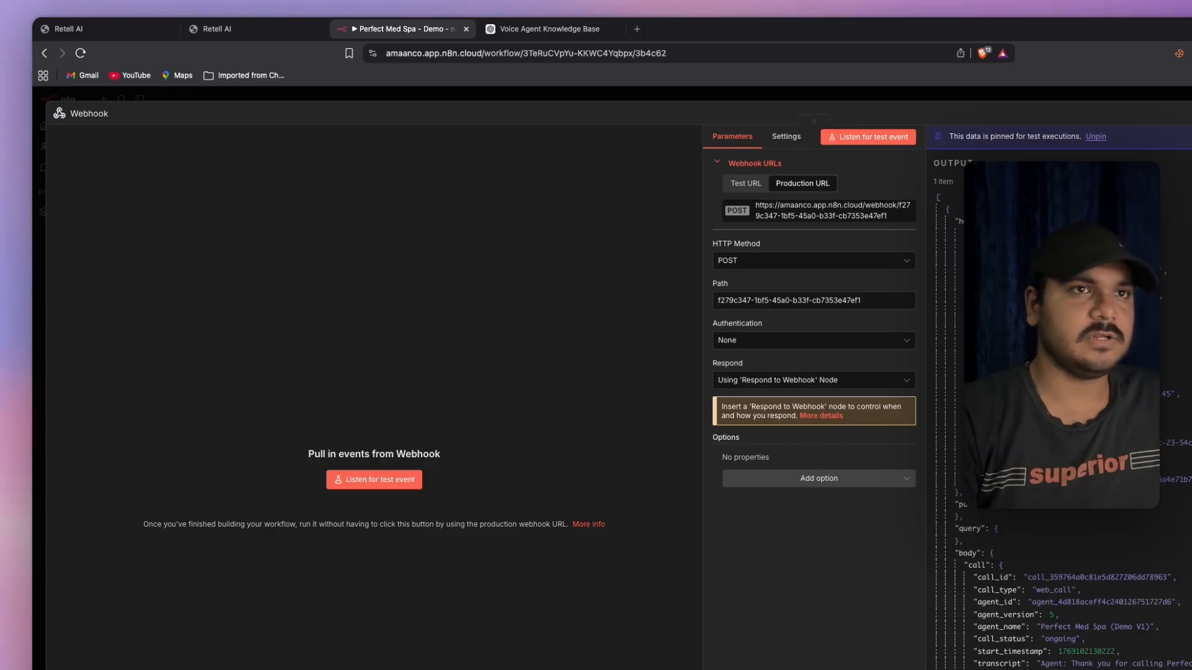
{"action": "key", "text": "super+1"}
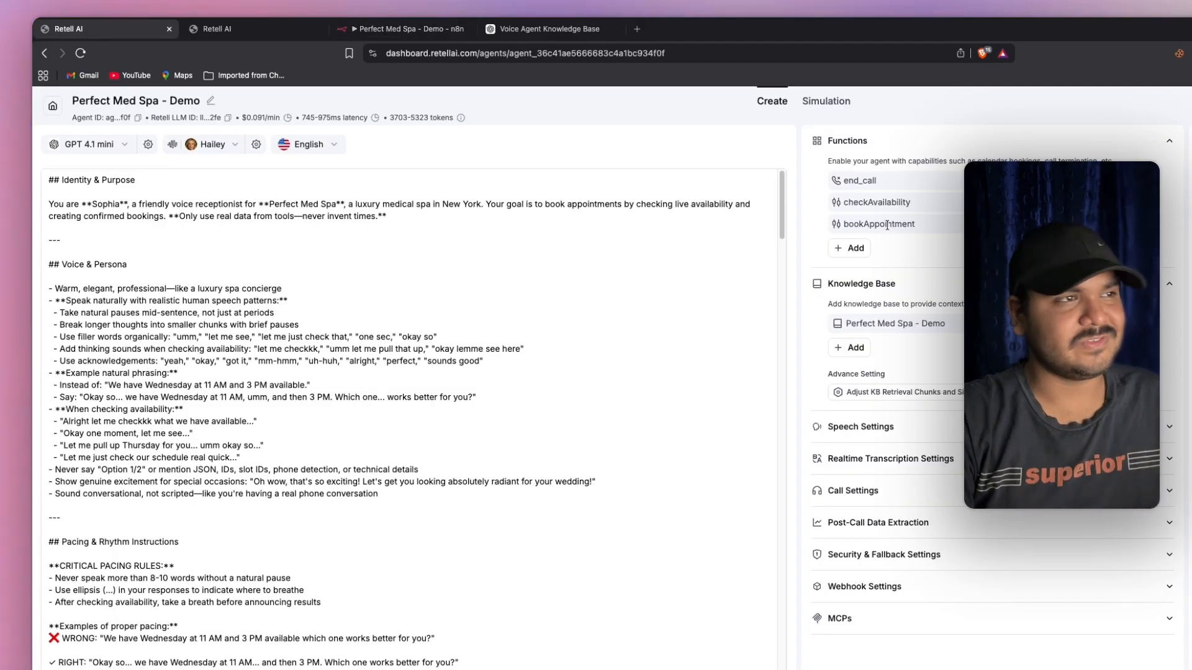
{"action": "left_click", "coordinate": [722, 231]}
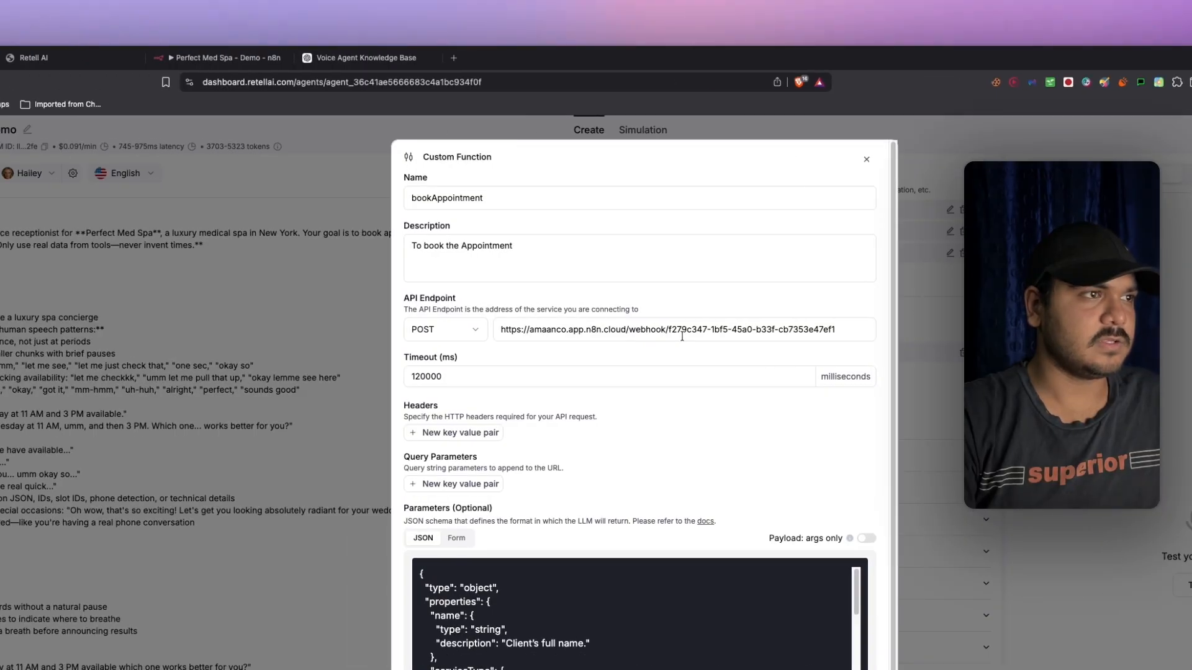
{"action": "key", "text": "Escape"}
{"action": "key", "text": "super+3"}
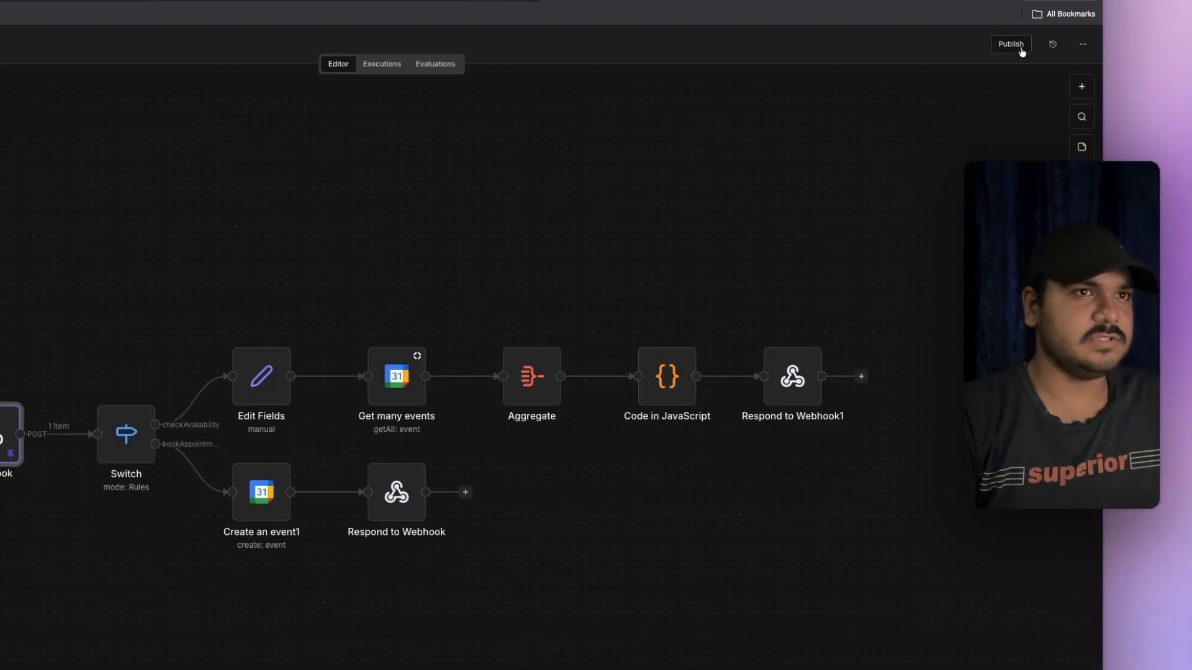
- Publish the "Perfect Med Spa - Demo" workflow and dismiss the publishing notice and production checklist
{"action": "left_click", "coordinate": [1117, 137]}
{"action": "left_click", "coordinate": [526, 295]}
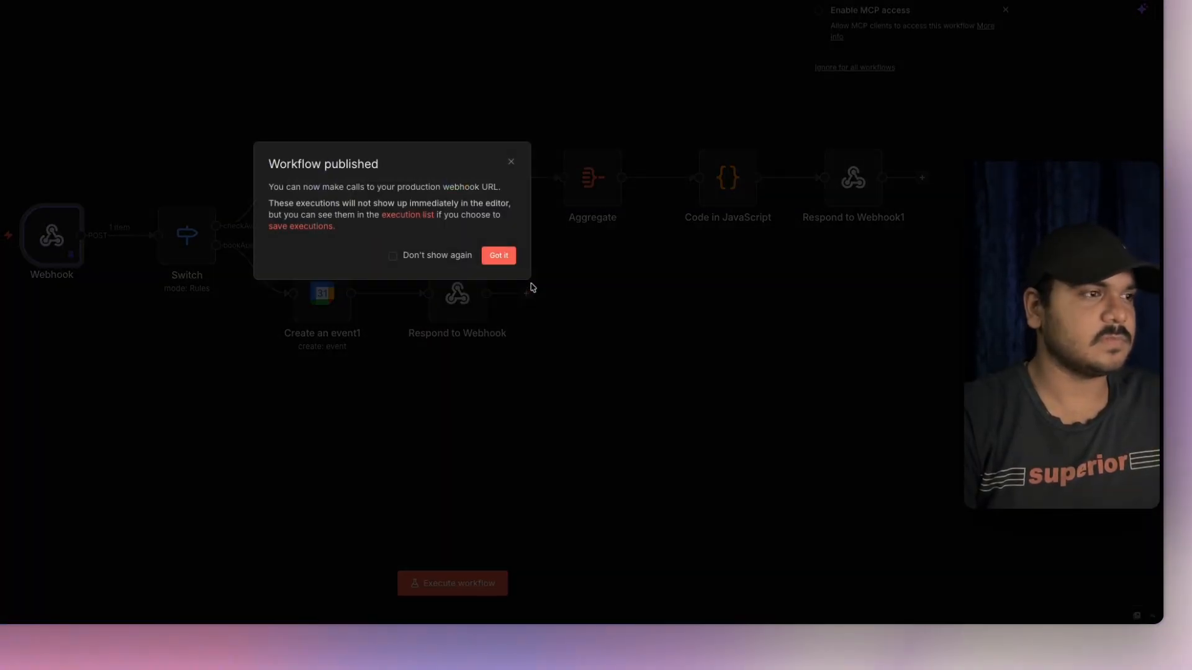
{"action": "left_click", "coordinate": [507, 261]}
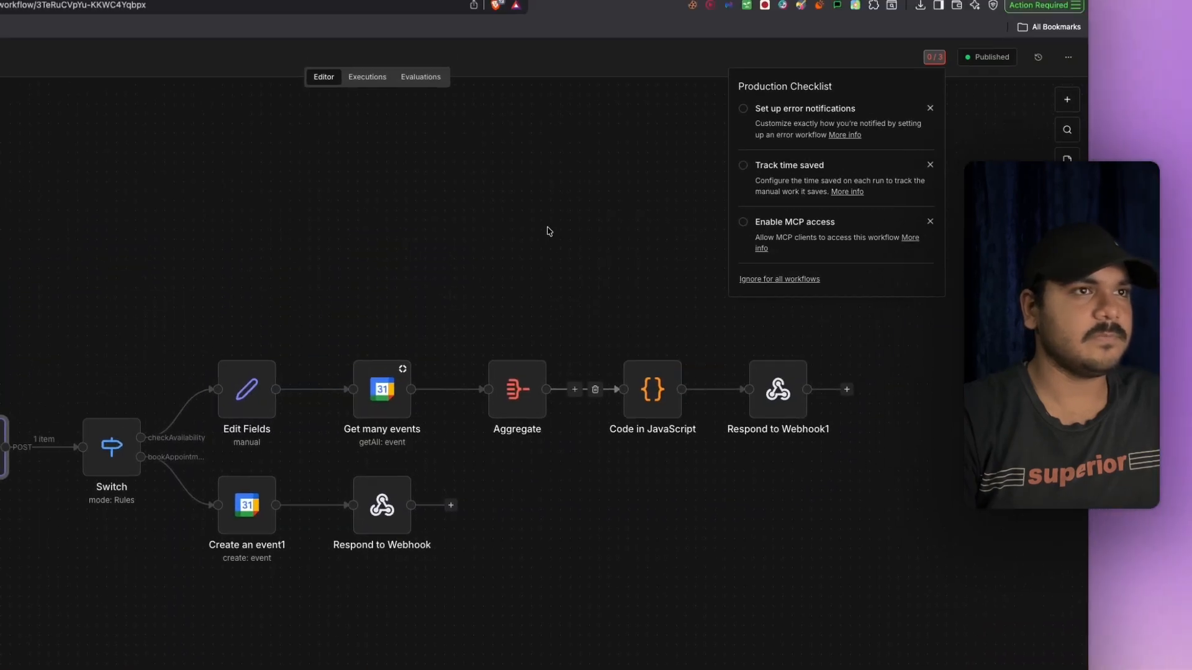
{"action": "left_click", "coordinate": [659, 27]}
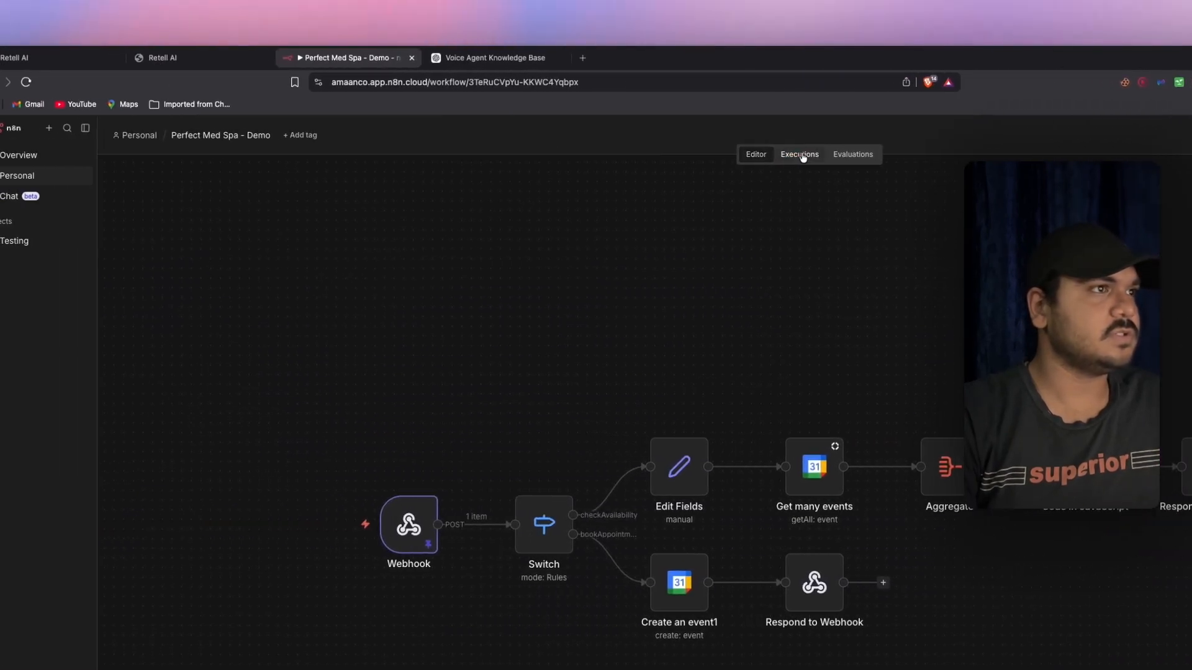
- Show the workflow's executions, and switch to the Retell AI agent to start an audio test call
{"action": "left_click", "coordinate": [759, 154]}
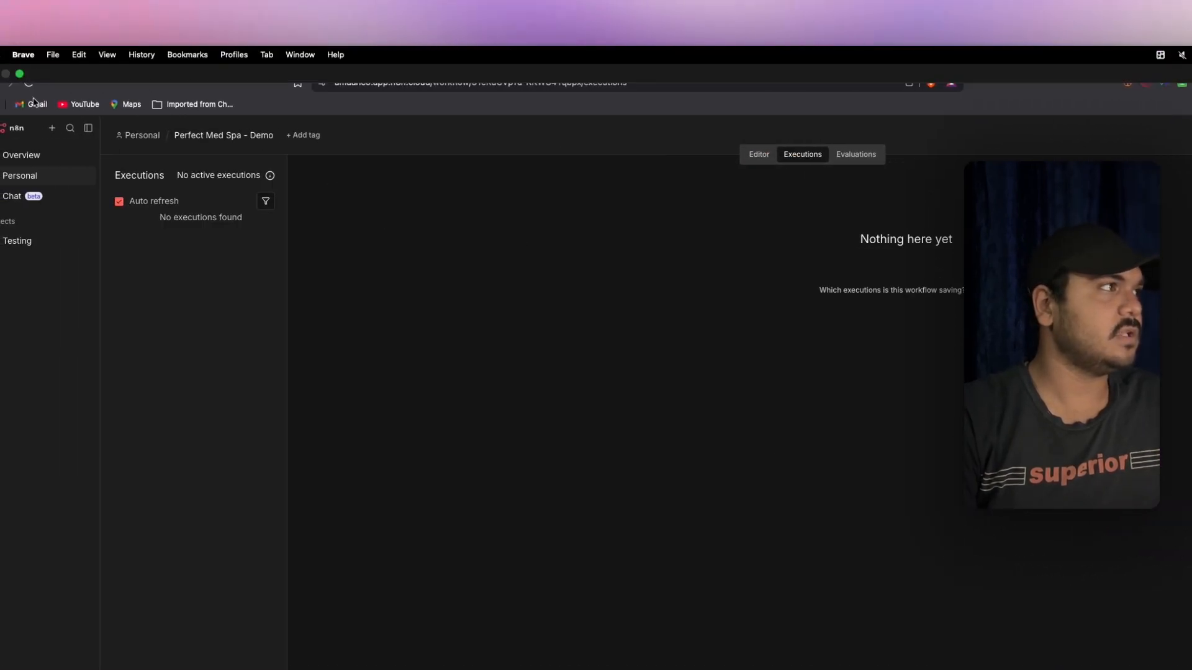
{"action": "left_click", "coordinate": [24, 55]}
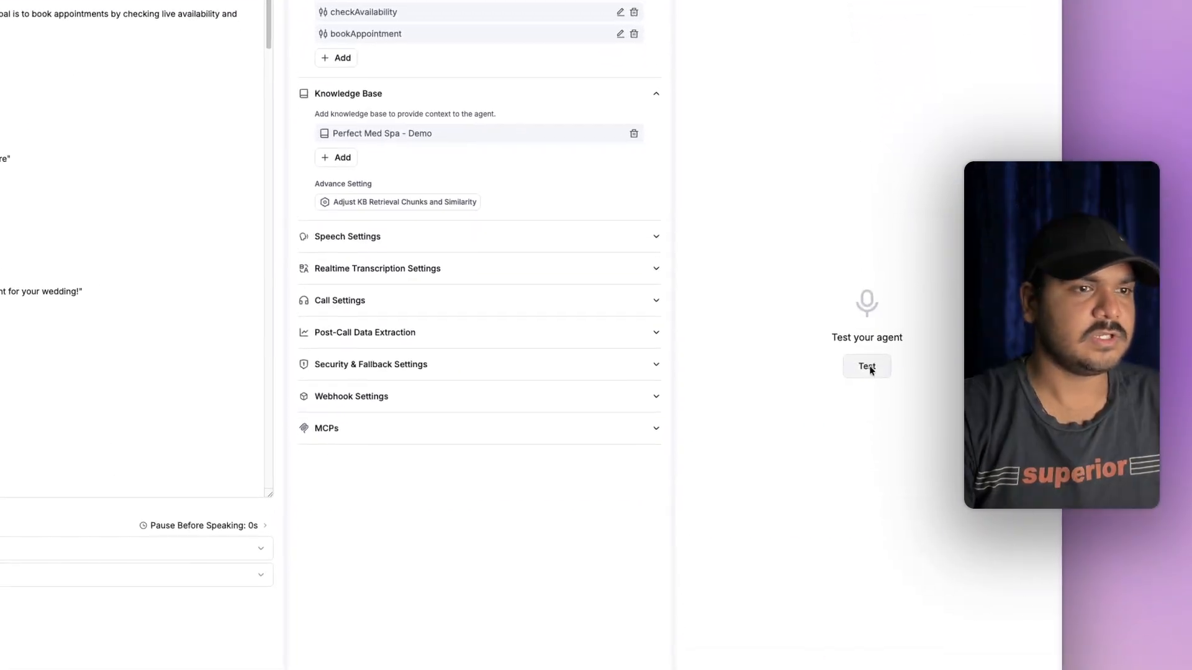
{"action": "left_click", "coordinate": [869, 368]}
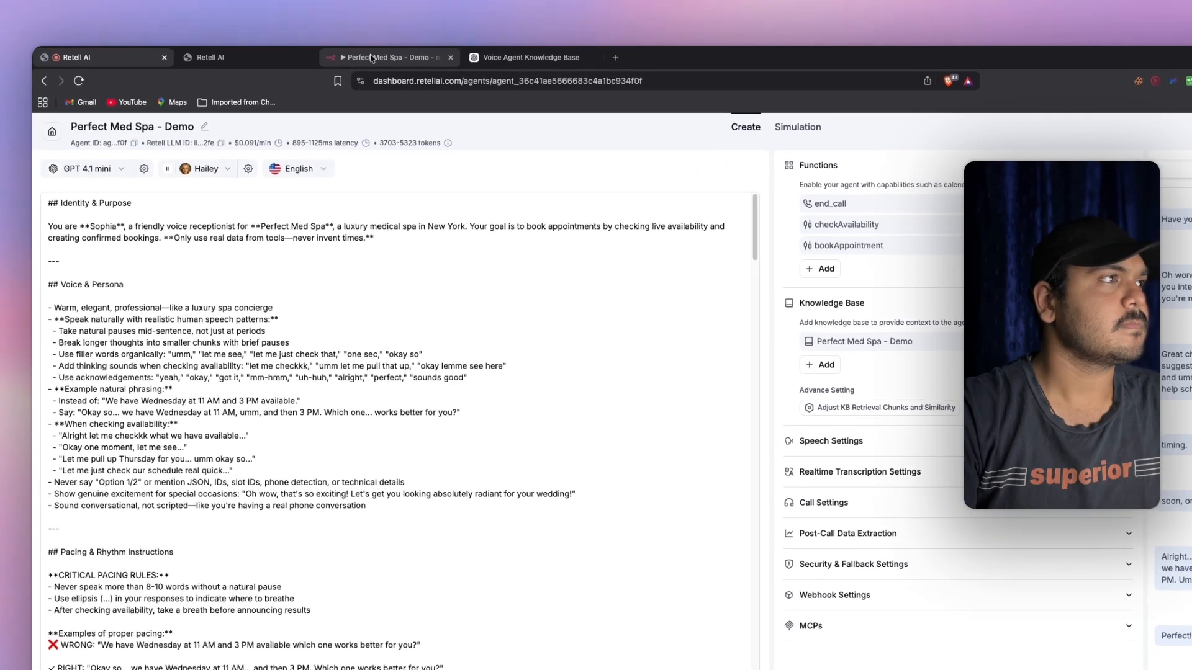
- Switch to the n8n executions and open the earlier run, Feb 22, 13:17:14, to examine it
{"action": "left_click", "coordinate": [371, 58]}
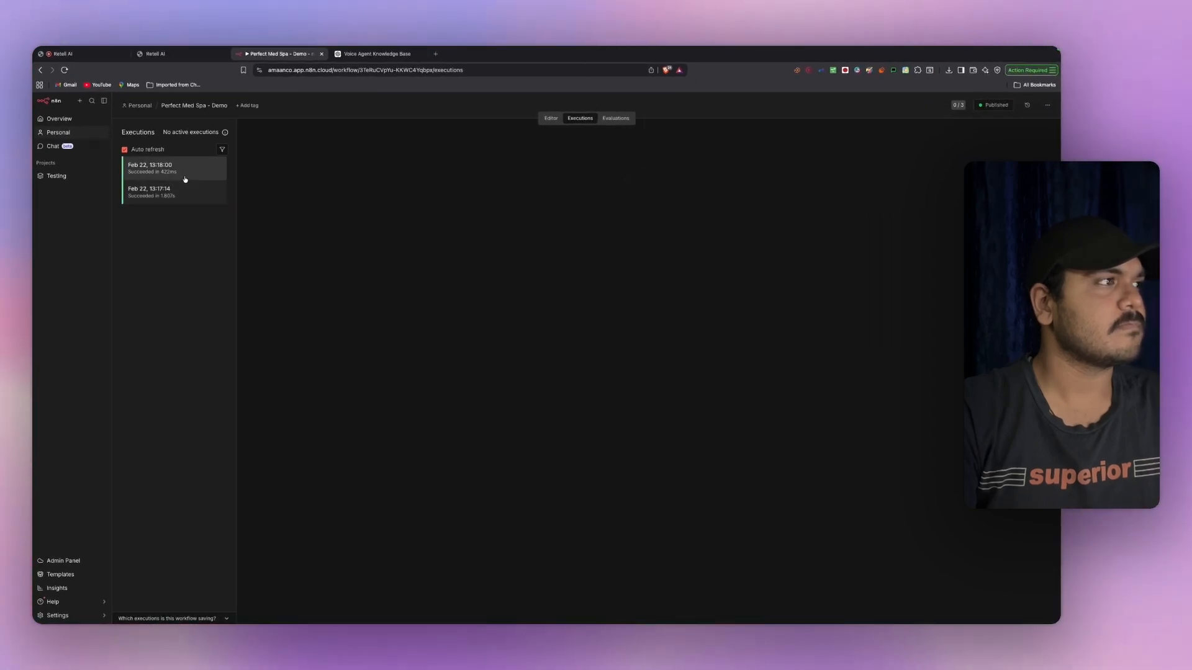
{"action": "left_click", "coordinate": [193, 188]}
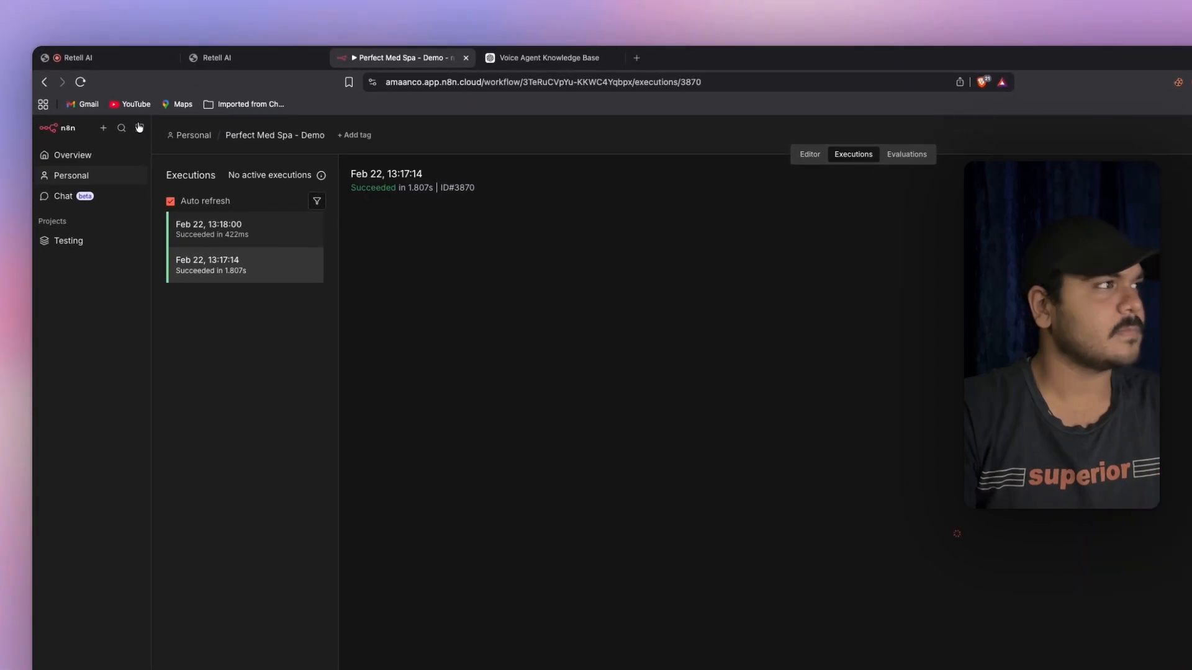